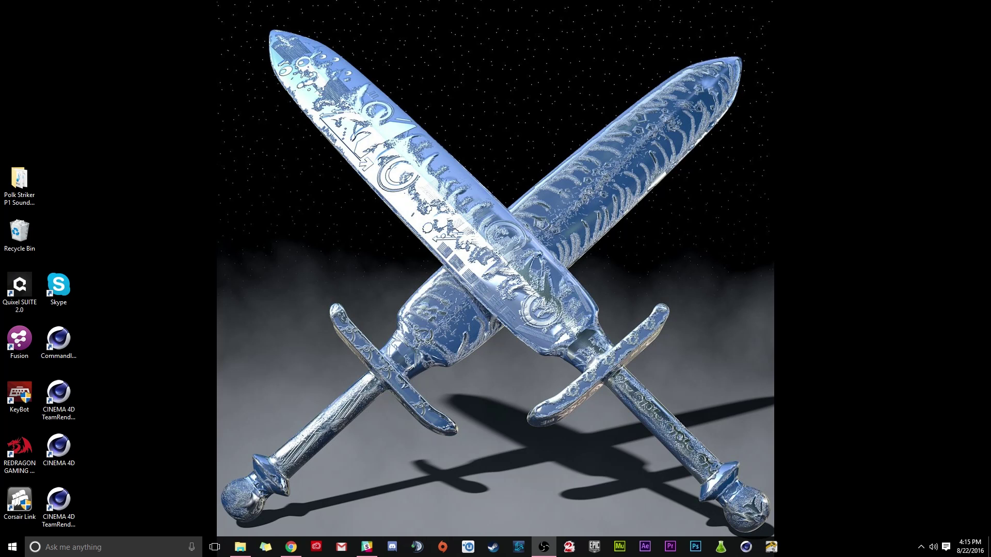
Bring up the Open Broadcaster Software window and reposition it on the desktop to view the current recording setup
left_click(544, 547)
left_click_drag(361, 145, 534, 145)
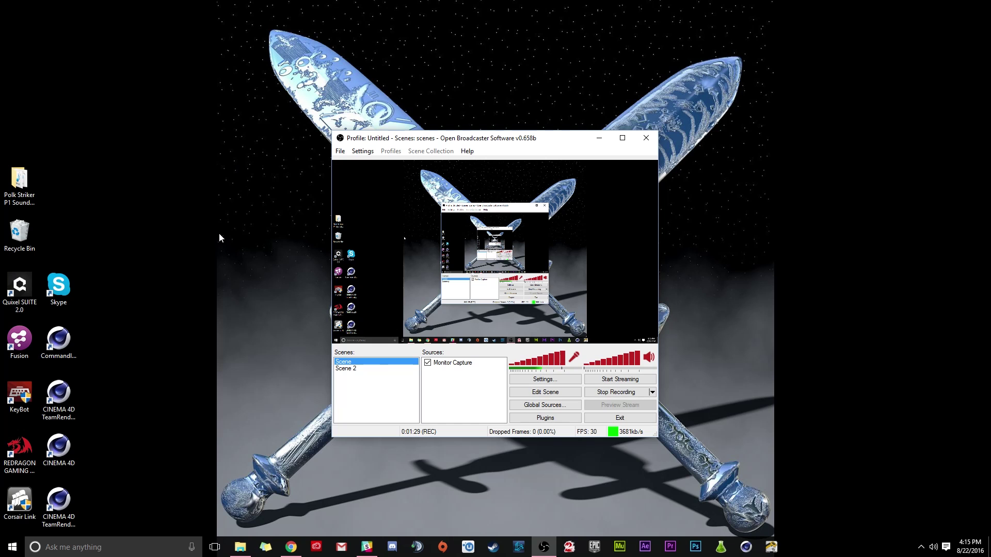
left_click_drag(546, 142, 700, 185)
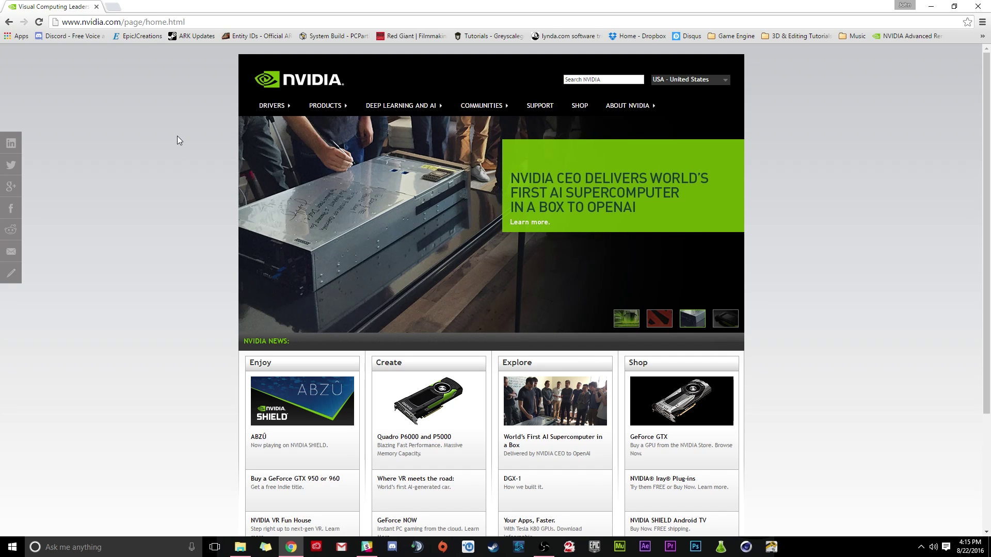
Go from the NVIDIA home page to the GeForce products and open the GeForce Experience beta page
mouse_move(325, 106)
mouse_move(328, 124)
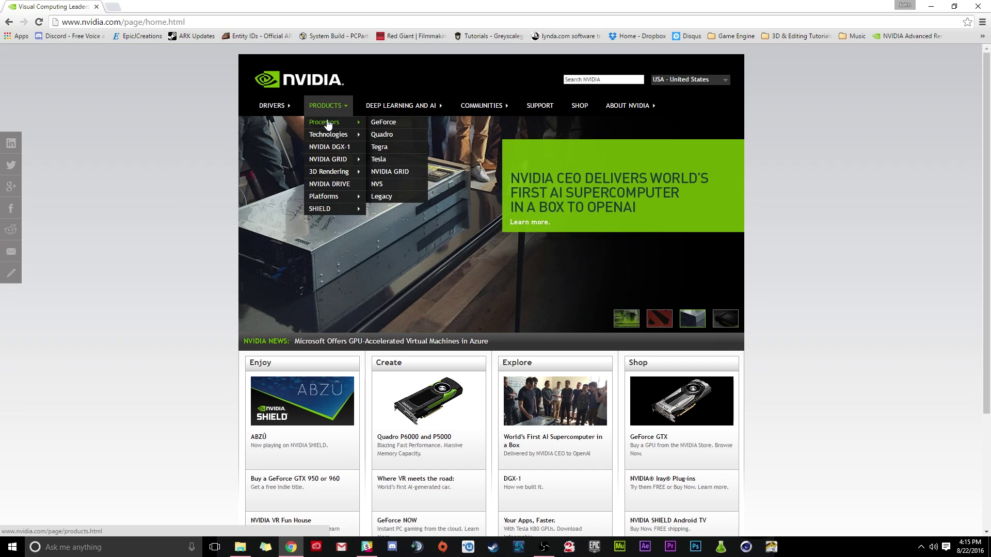
left_click(384, 123)
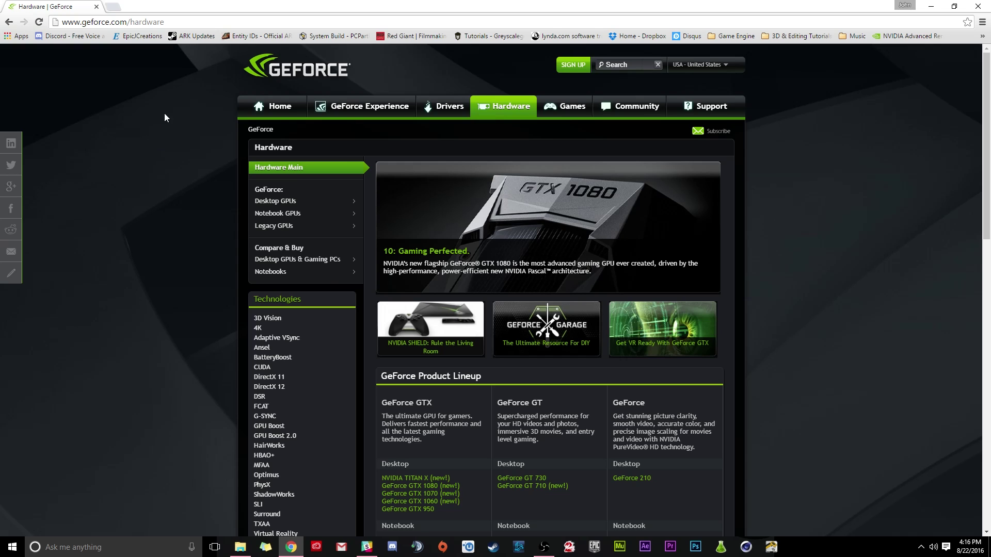
left_click(382, 106)
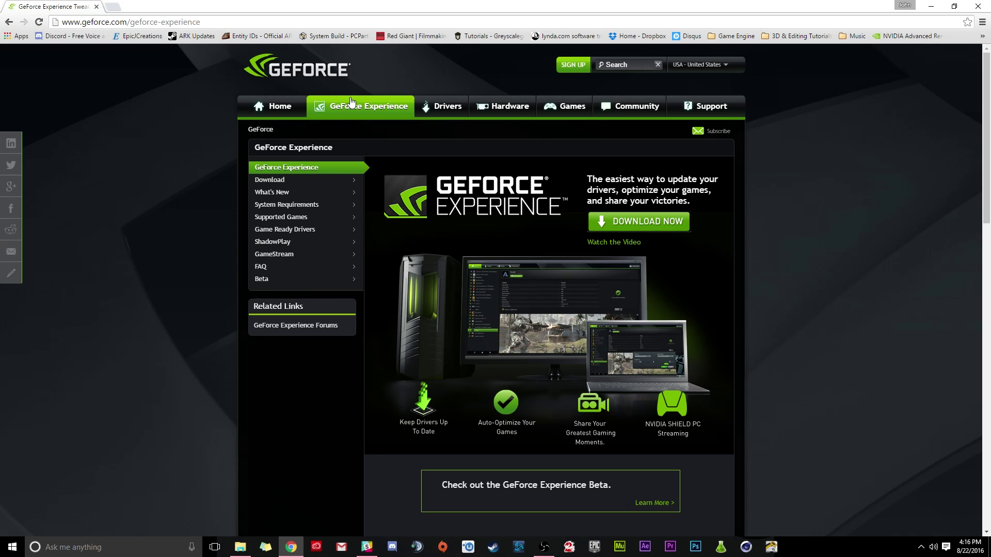
left_click(266, 280)
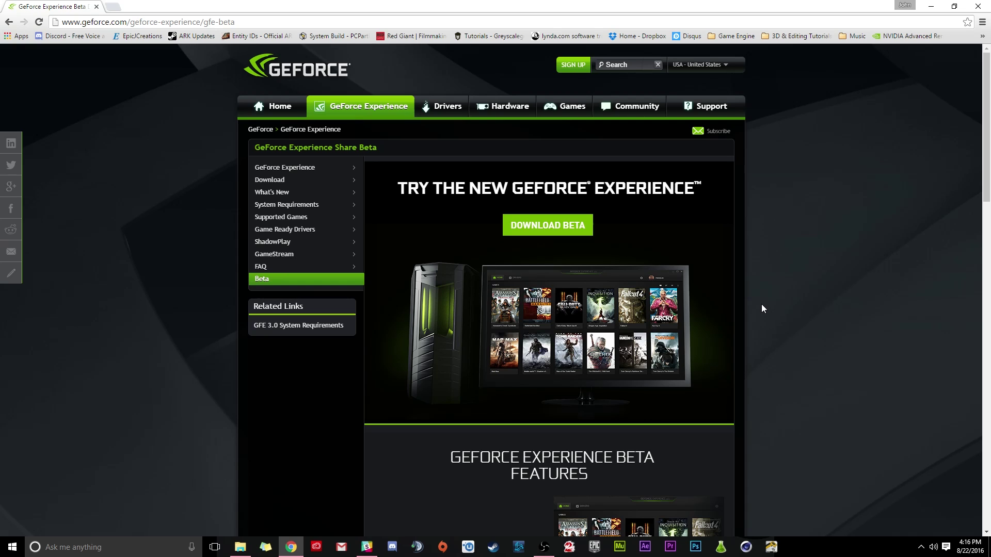
Download the GeForce Experience beta installer and close the browser
scroll(769, 331, "down", 1)
scroll(777, 366, "up", 1)
left_click(556, 220)
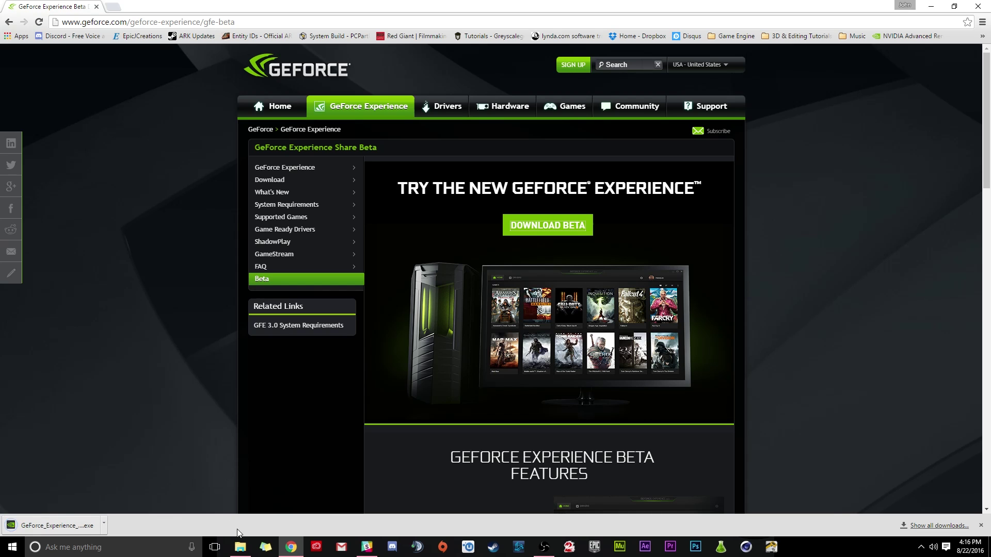
left_click(982, 9)
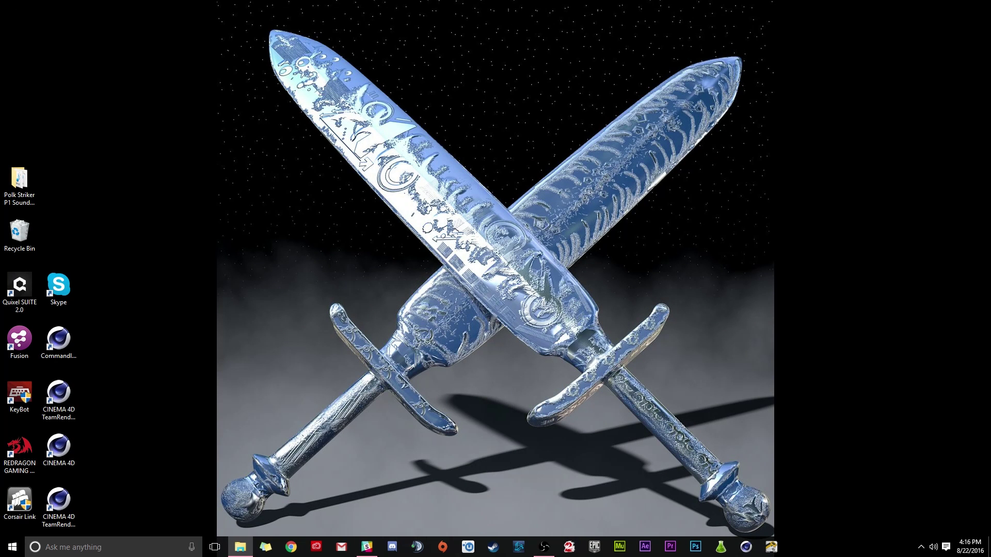
Run the GeForce_Experience_Beta_v3.0.3.127 installer from the Downloads folder and allow it to make changes
left_click(240, 547)
left_click_drag(469, 84, 444, 91)
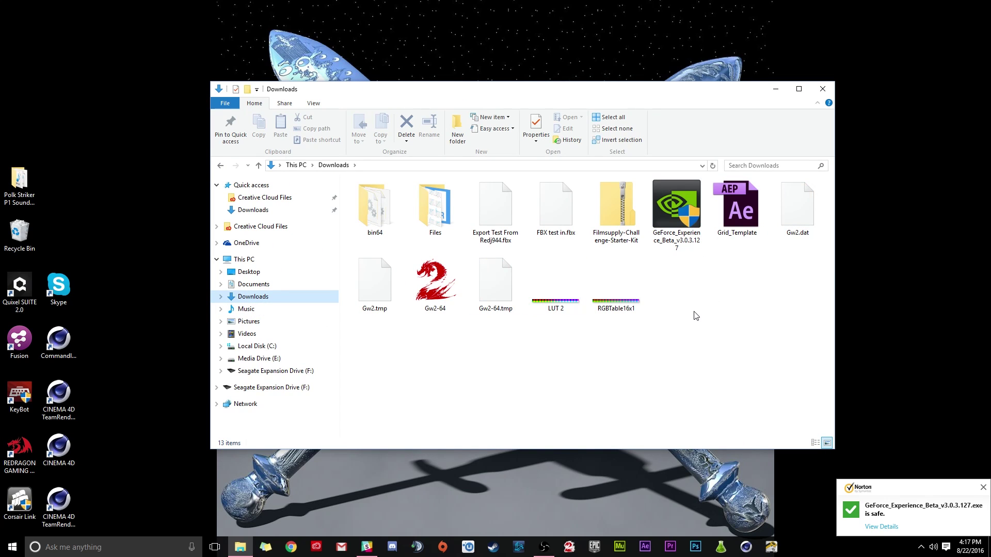
left_click(677, 204)
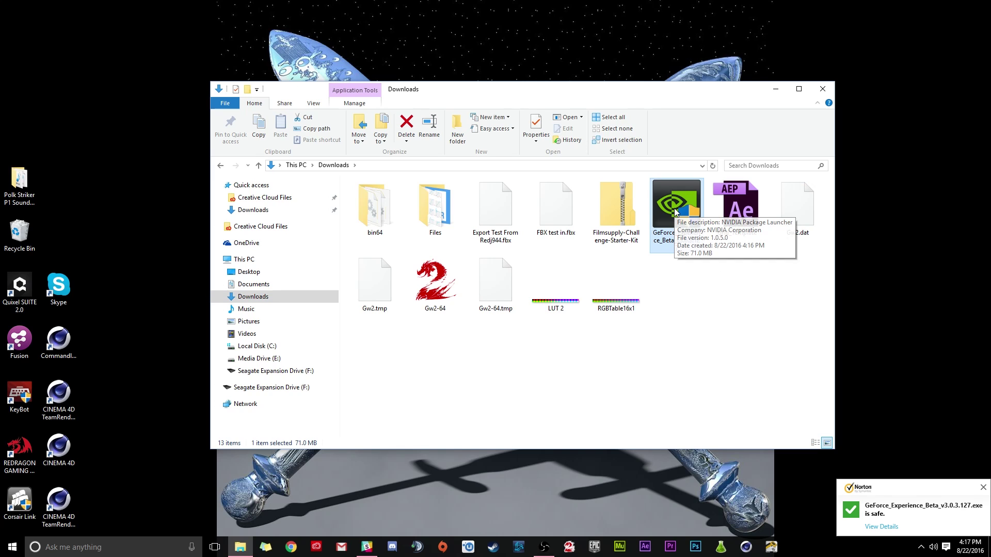
double_click(675, 211)
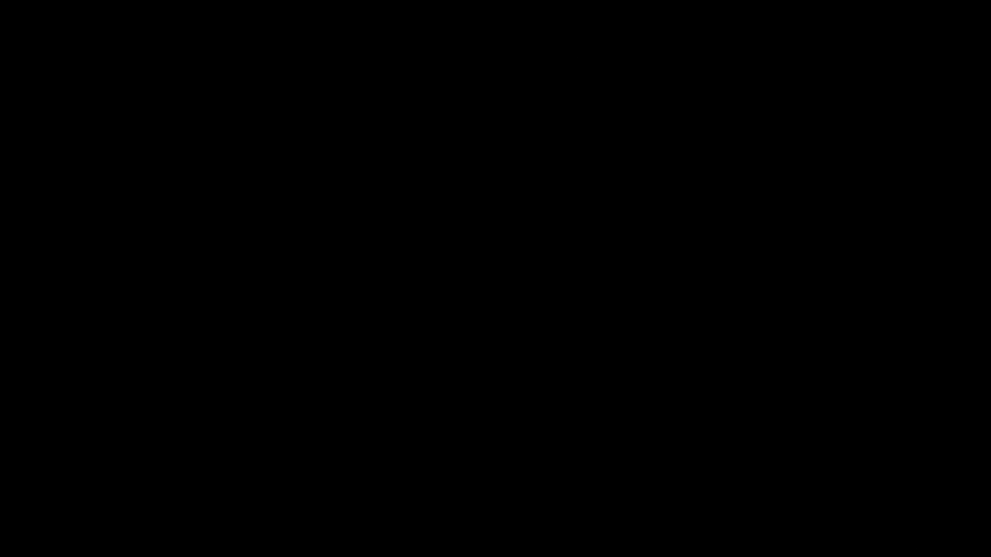
left_click(557, 333)
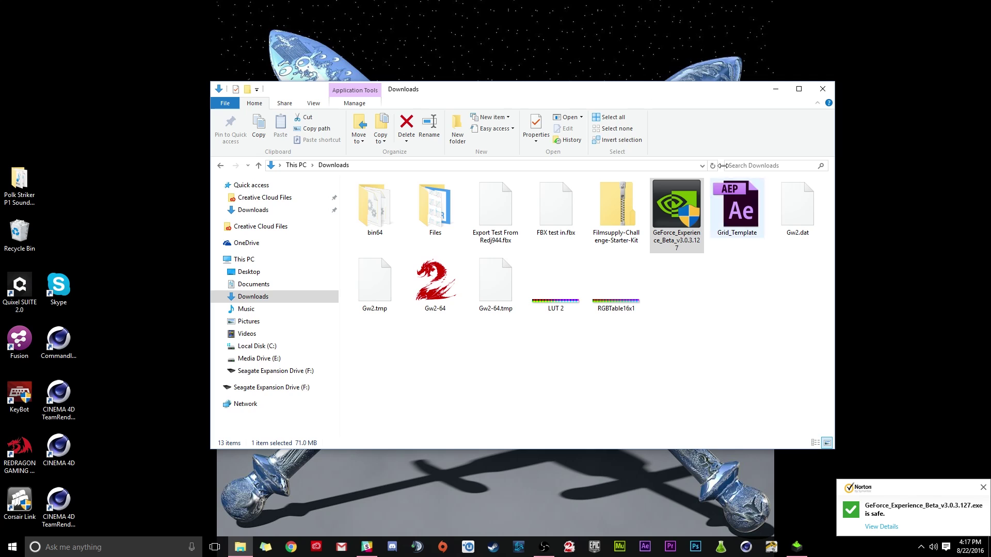
Accept the license agreement and install NVIDIA GeForce Experience version 3.0.3.127 (BETA)
left_click_drag(591, 96, 0, 111)
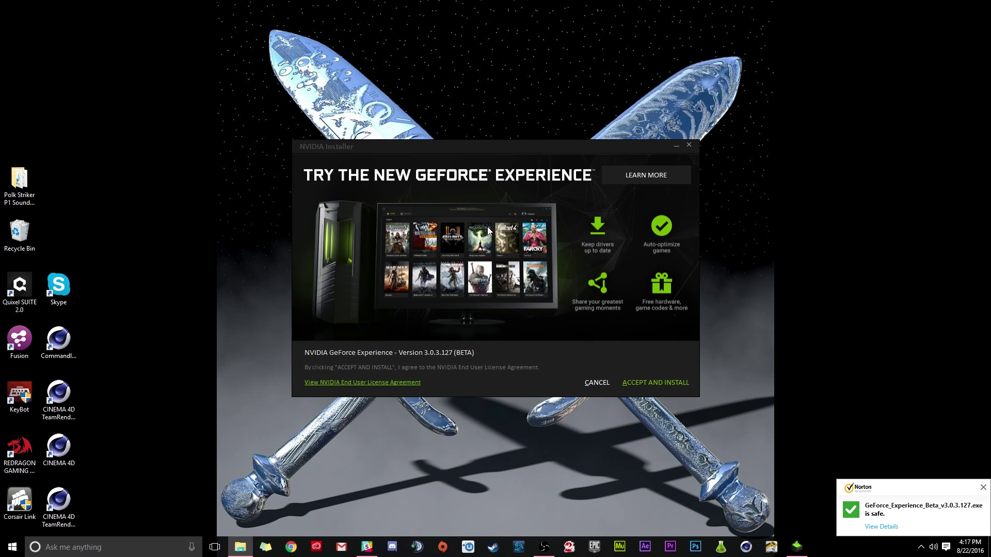
left_click(656, 383)
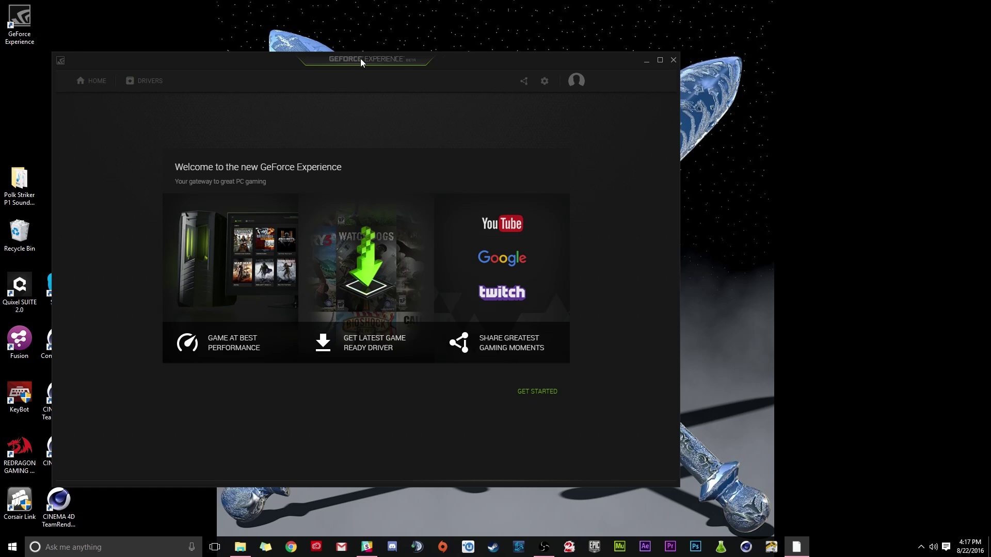
Start the GeForce Experience first-run setup and sign in with a Google account
left_click_drag(361, 58, 428, 51)
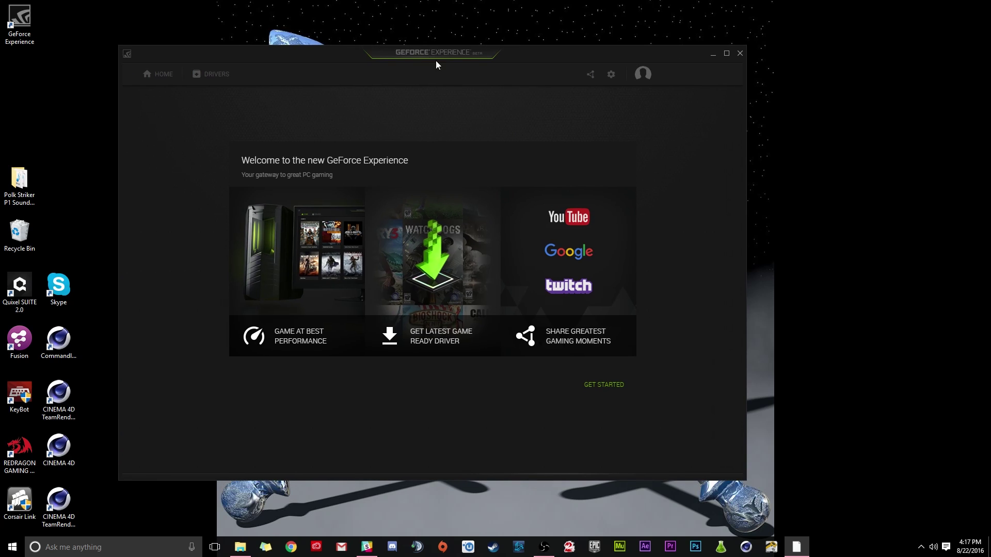
left_click(605, 386)
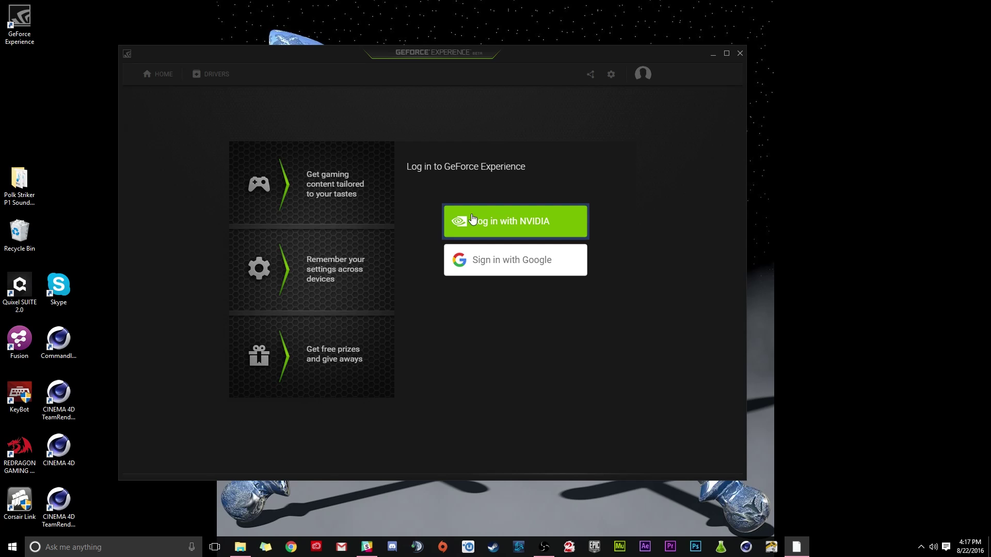
left_click(530, 265)
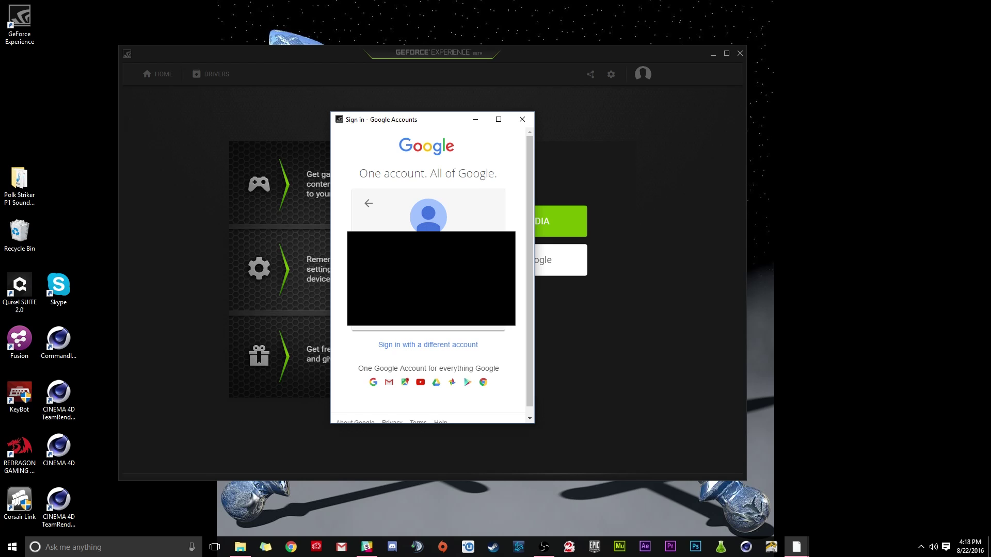
left_click(384, 327)
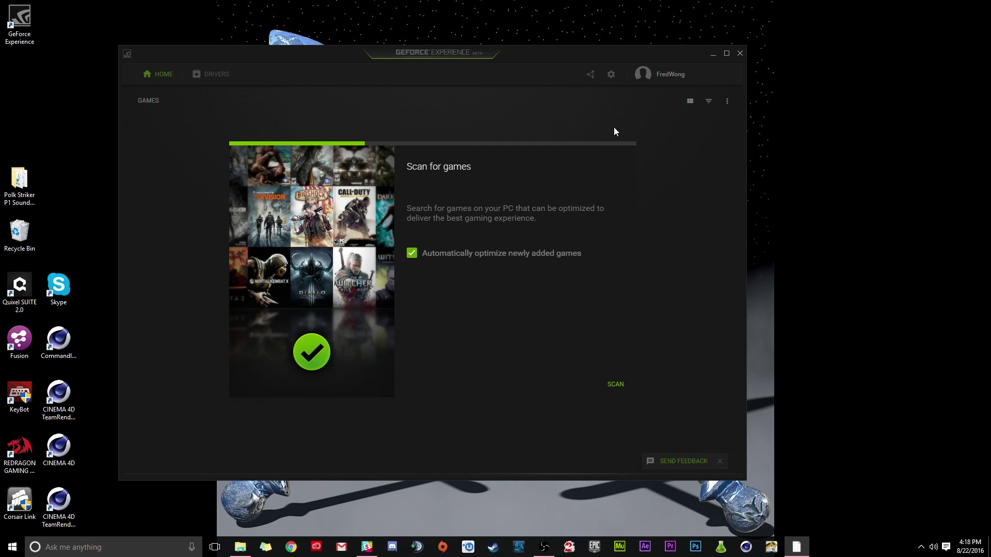
Finish the setup wizard by scanning for games, enabling gameplay sharing and declining game streaming to NVIDIA SHIELD
left_click(617, 384)
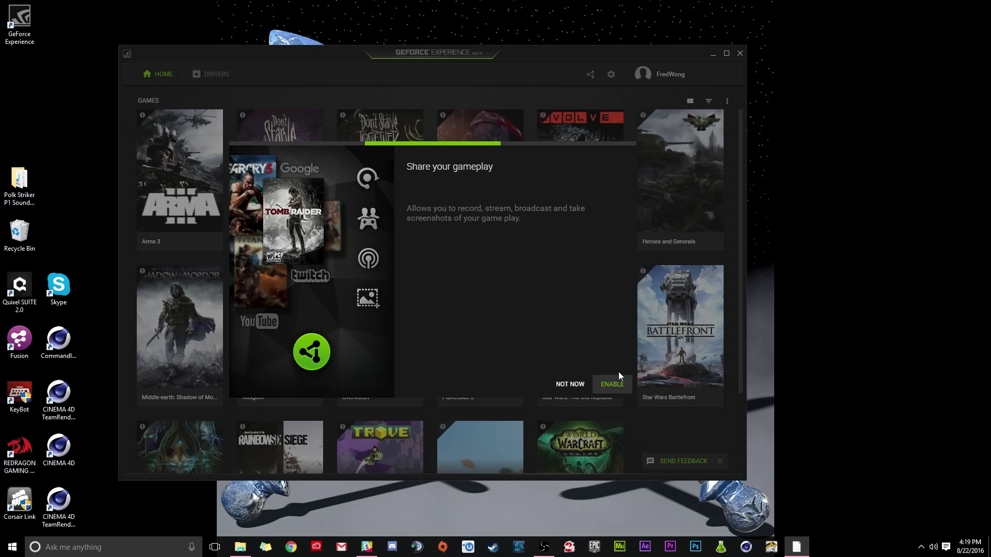
left_click(611, 383)
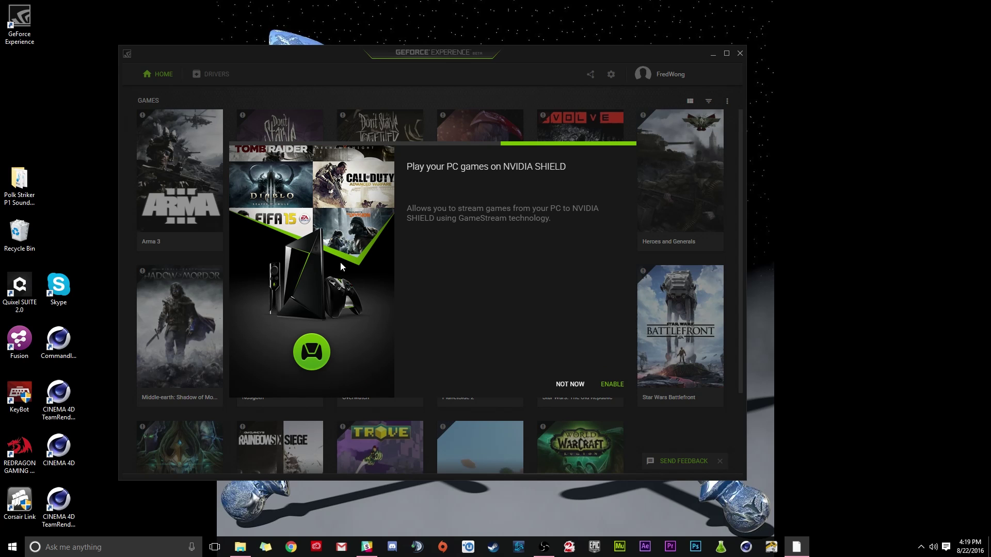
left_click(565, 383)
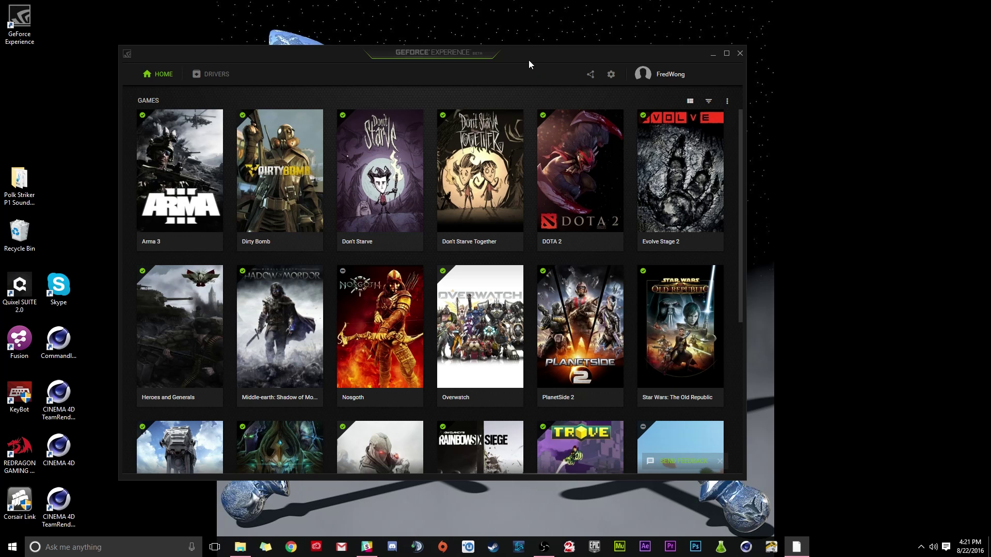
Look through the full list of scanned games on the home page
left_click_drag(525, 58, 567, 58)
scroll(666, 331, "down", 5)
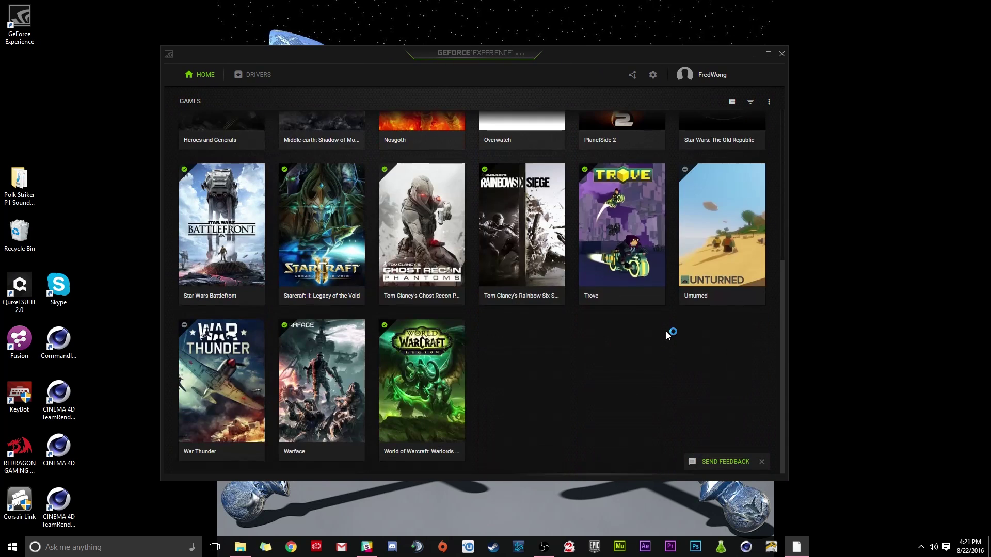
scroll(664, 333, "up", 5)
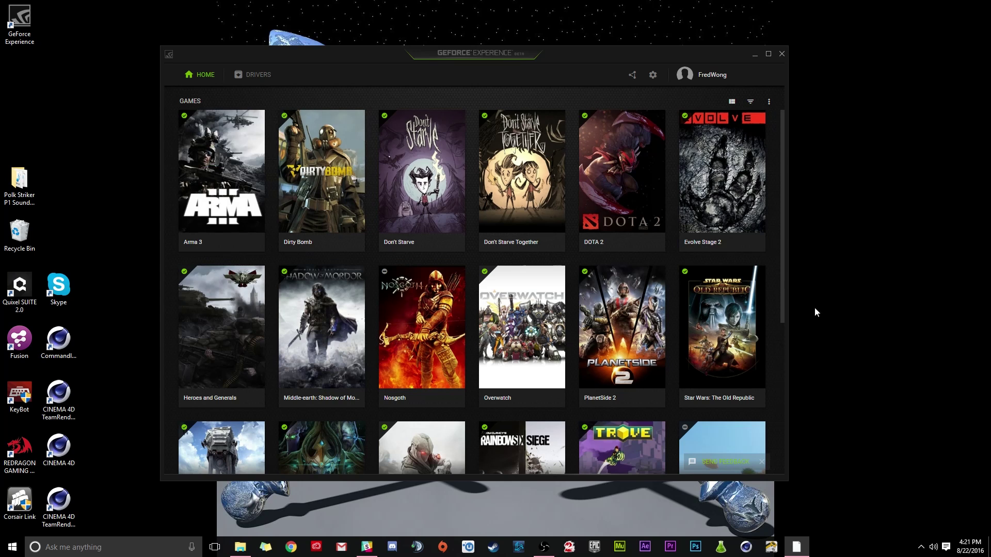
mouse_move(619, 288)
left_click_drag(645, 53, 631, 55)
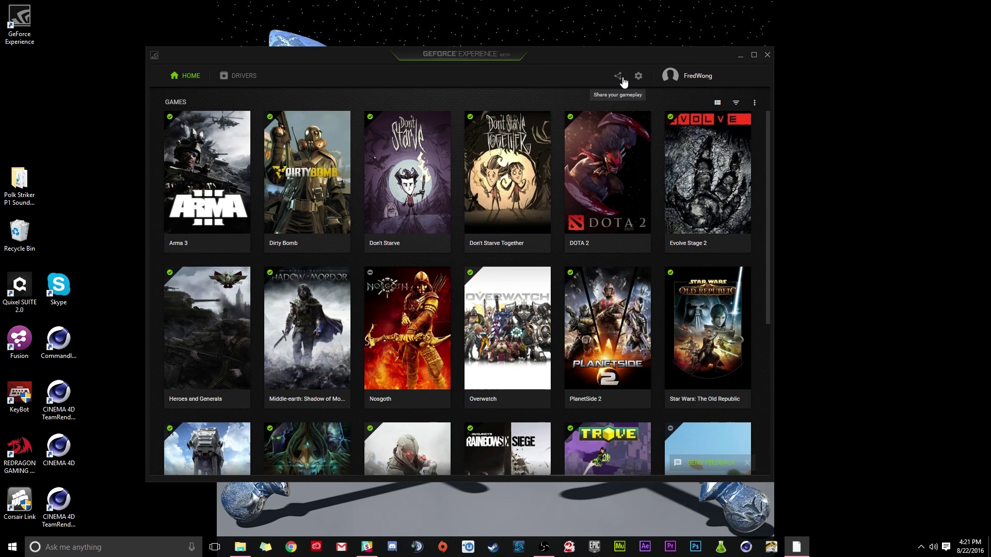
Switch the Share feature off and back on in the general settings
left_click(639, 76)
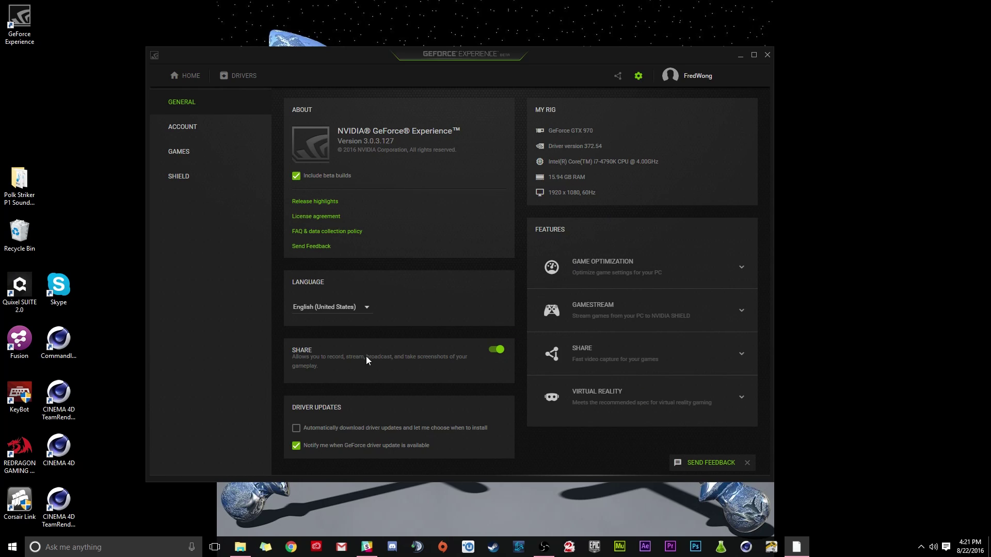
left_click(497, 351)
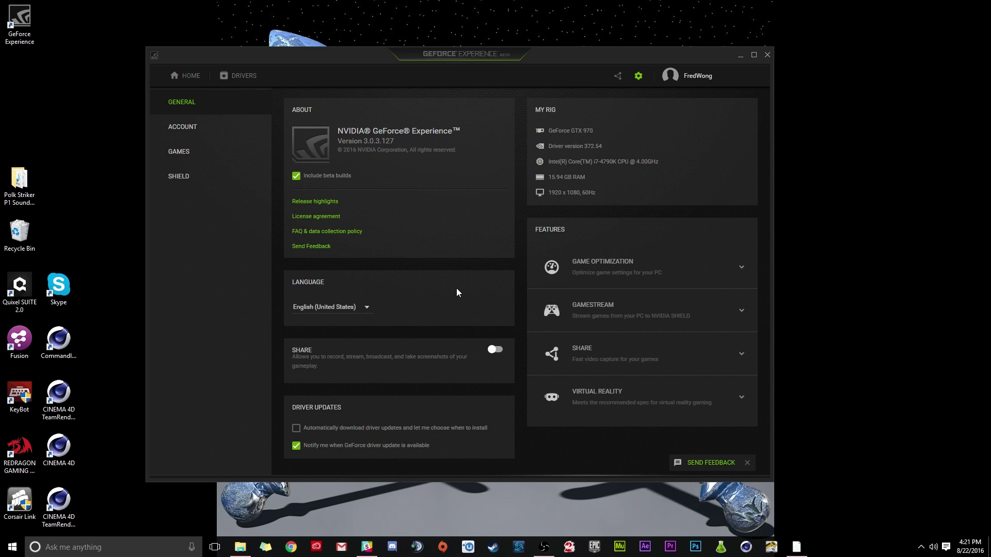
left_click(497, 350)
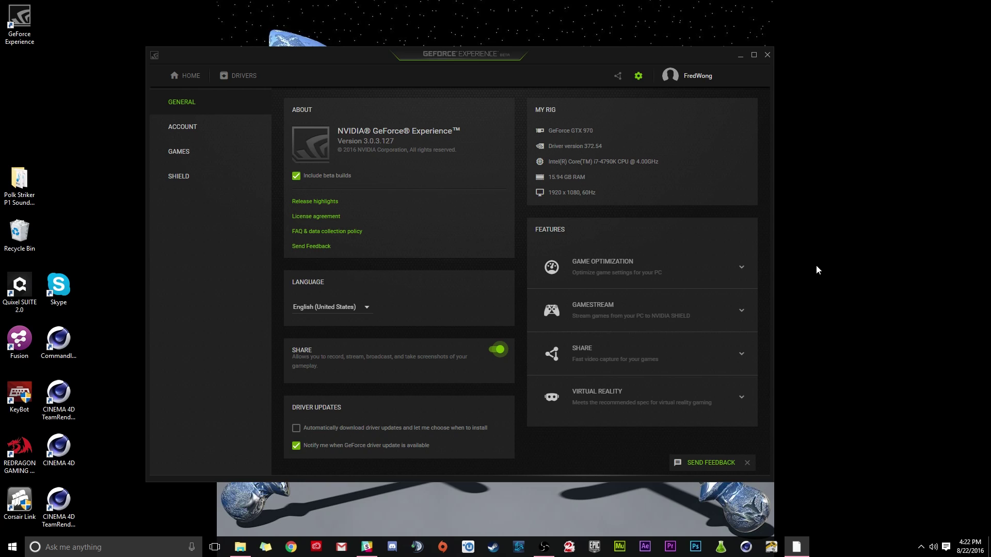
Bring up the in-game share overlay and open the customization settings for Record
key("alt+z")
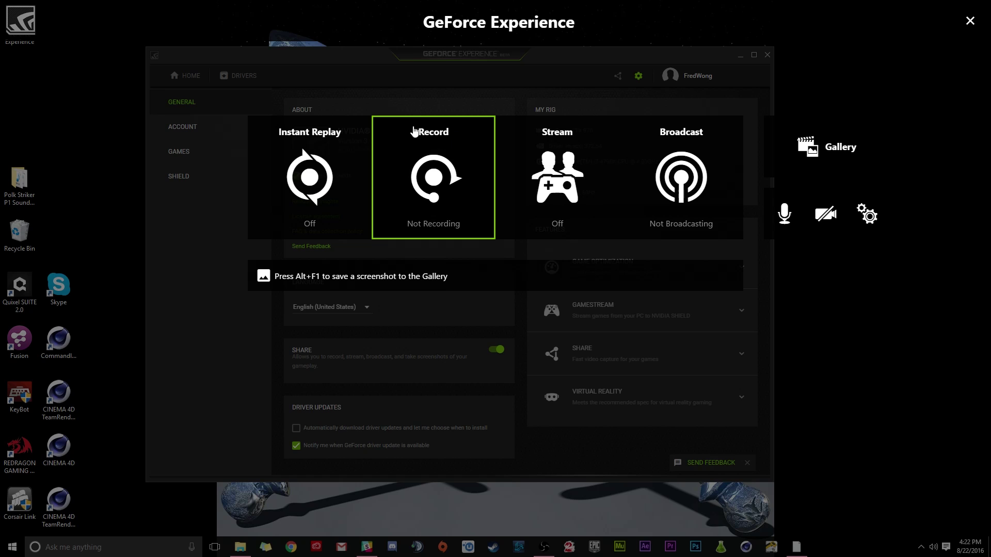
left_click(423, 171)
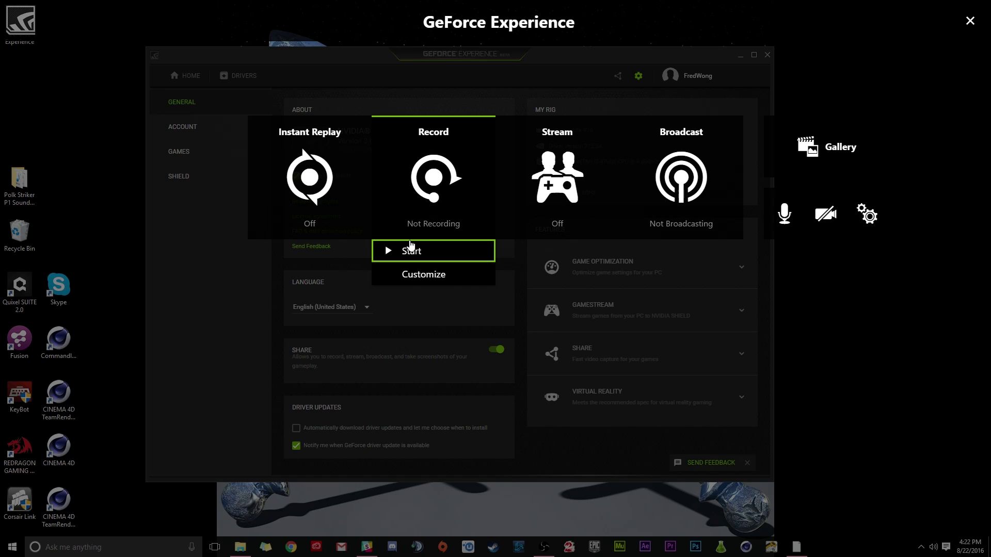
left_click(404, 274)
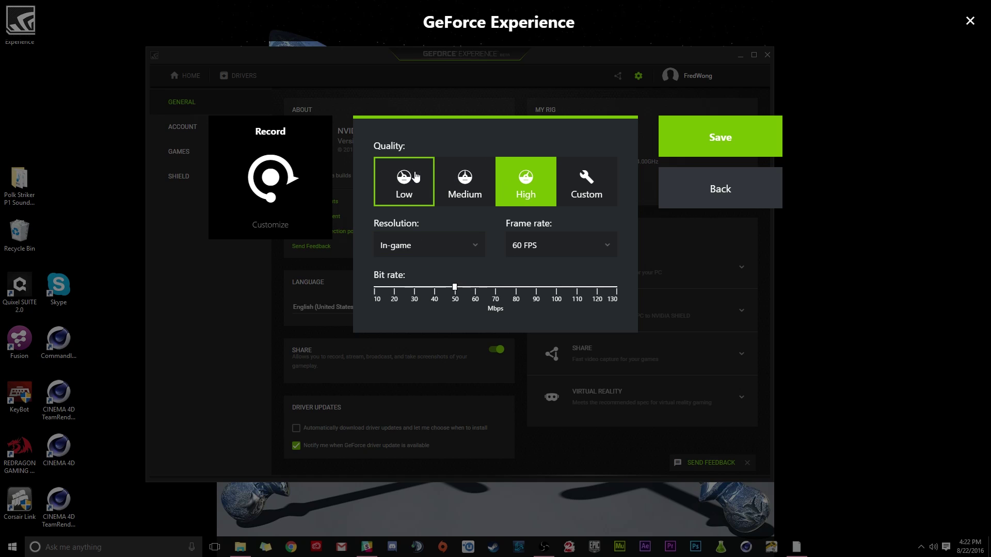
Try the Low, Medium and High recording quality presets to compare their bit rates, ending on High
left_click(404, 188)
left_click(464, 192)
left_click(516, 199)
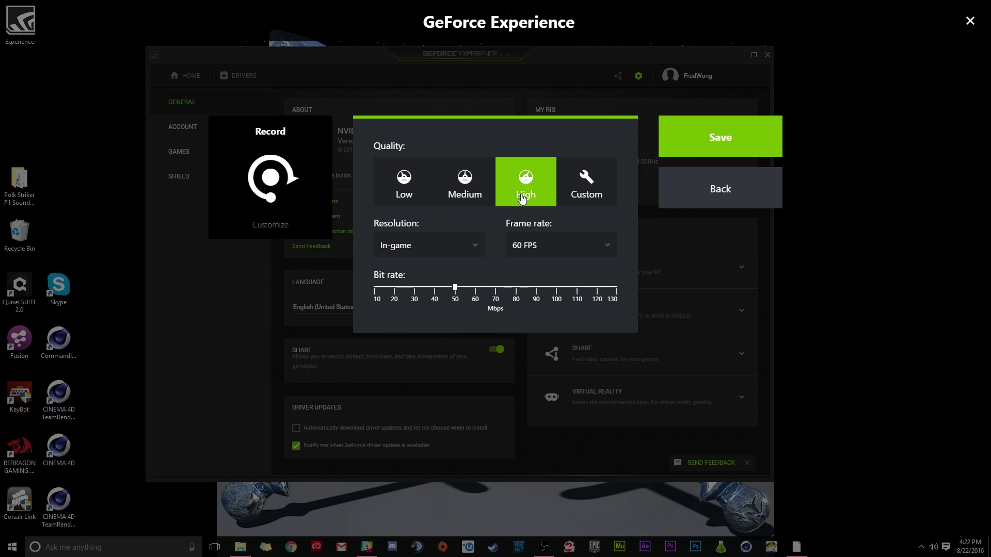
left_click(462, 188)
left_click(388, 187)
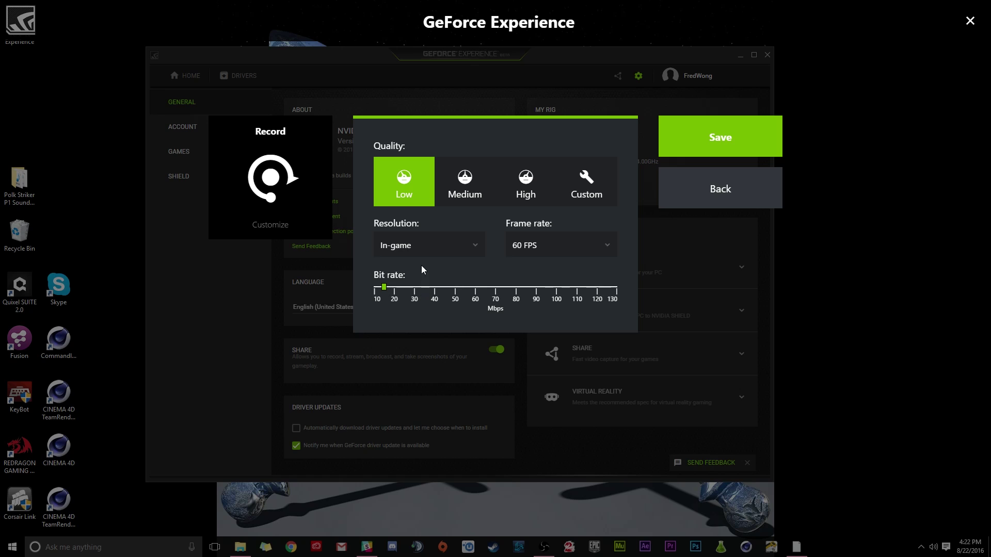
left_click(524, 180)
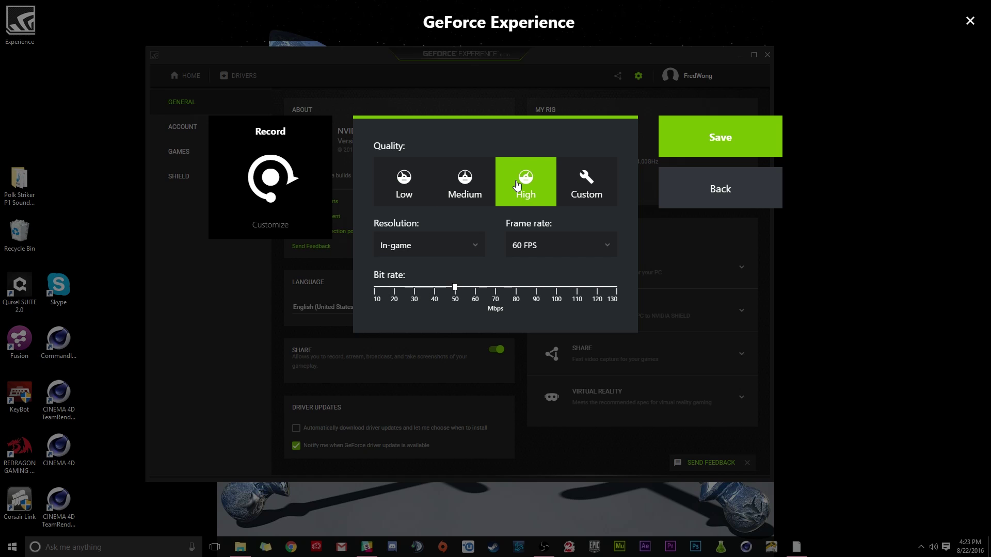
left_click(466, 192)
left_click(404, 188)
left_click(511, 180)
Switch the recording frame rate to 30 FPS and back to 60 FPS
left_click(533, 255)
left_click(522, 227)
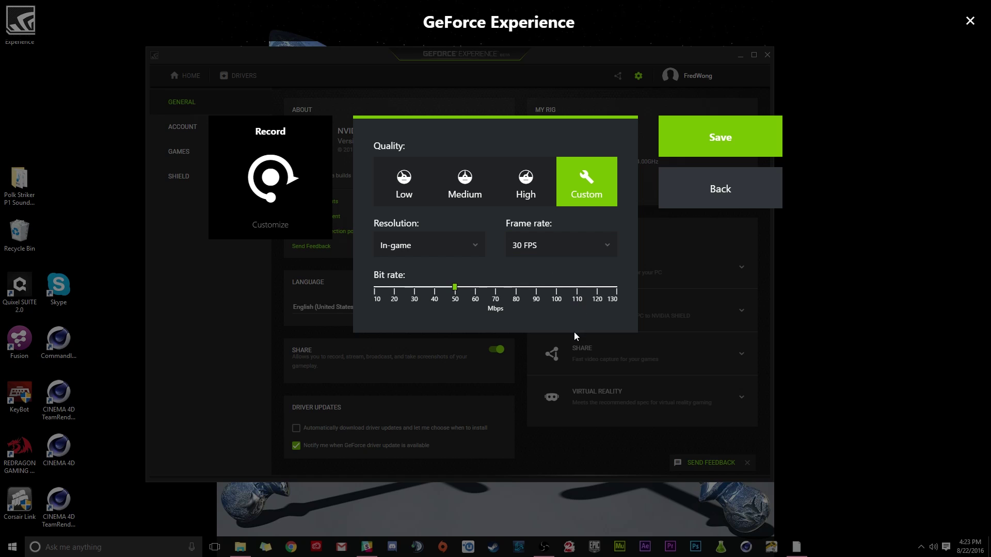
left_click(544, 248)
left_click(530, 274)
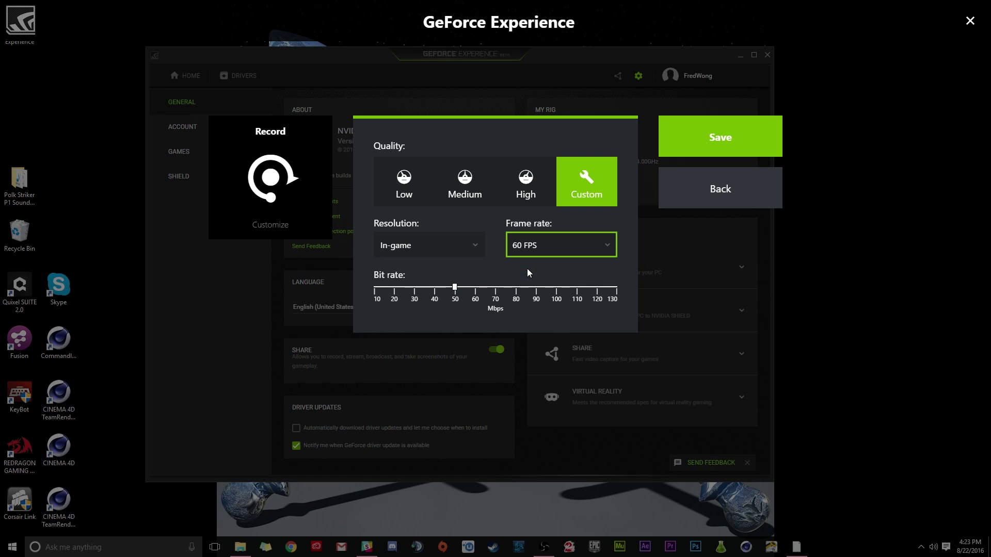
Set the recording quality back to the High preset and save the Record settings
left_click(525, 181)
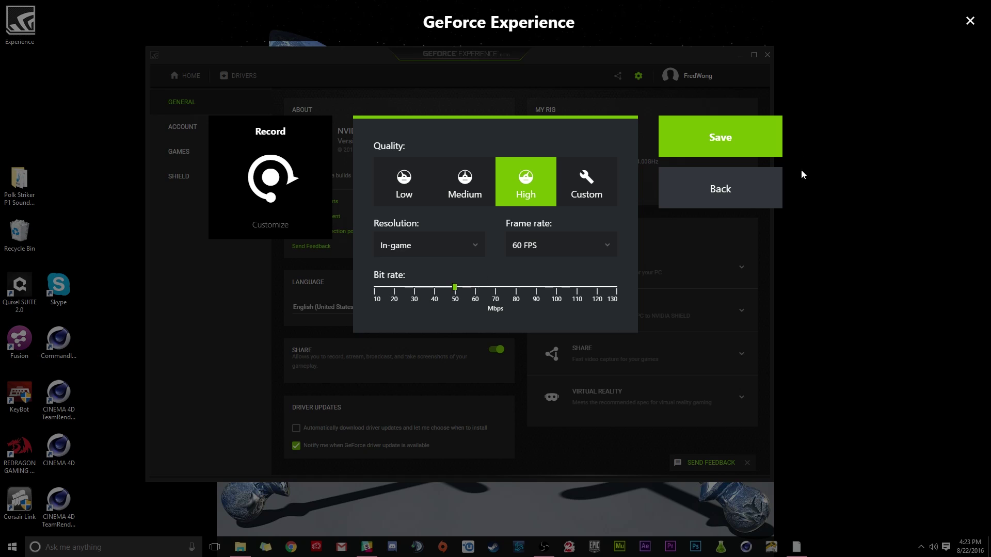
left_click(752, 138)
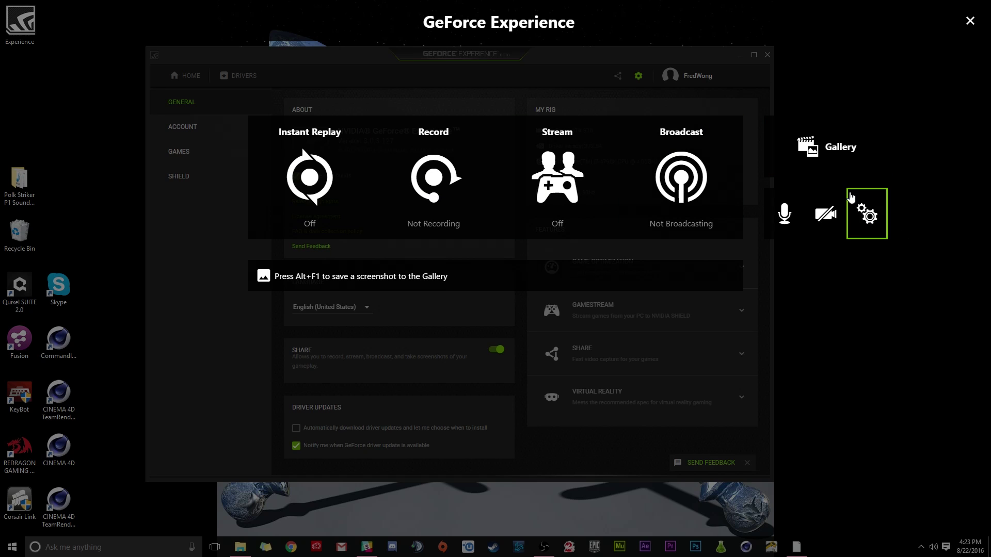
Open the Recordings preferences and browse the folders available as the Videos save location
left_click(867, 213)
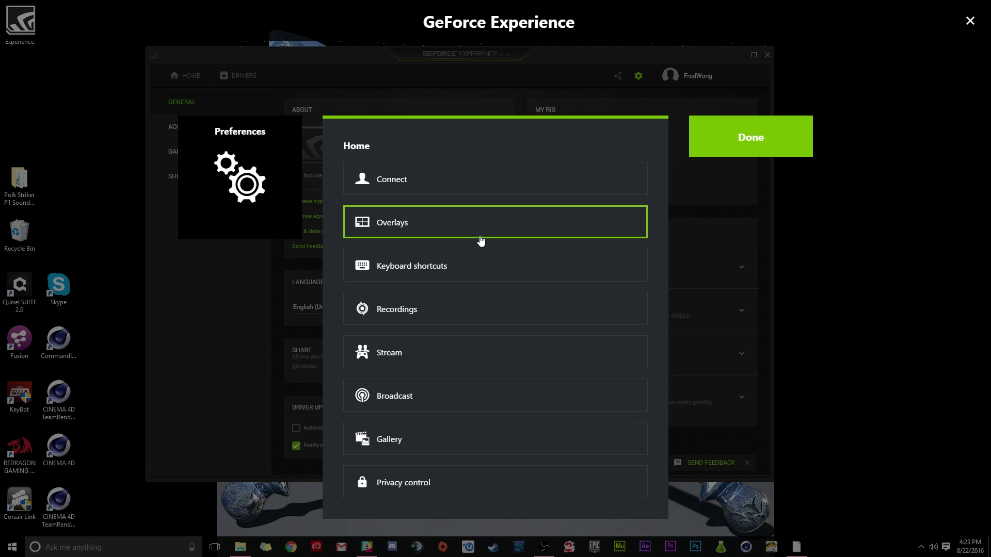
left_click(440, 310)
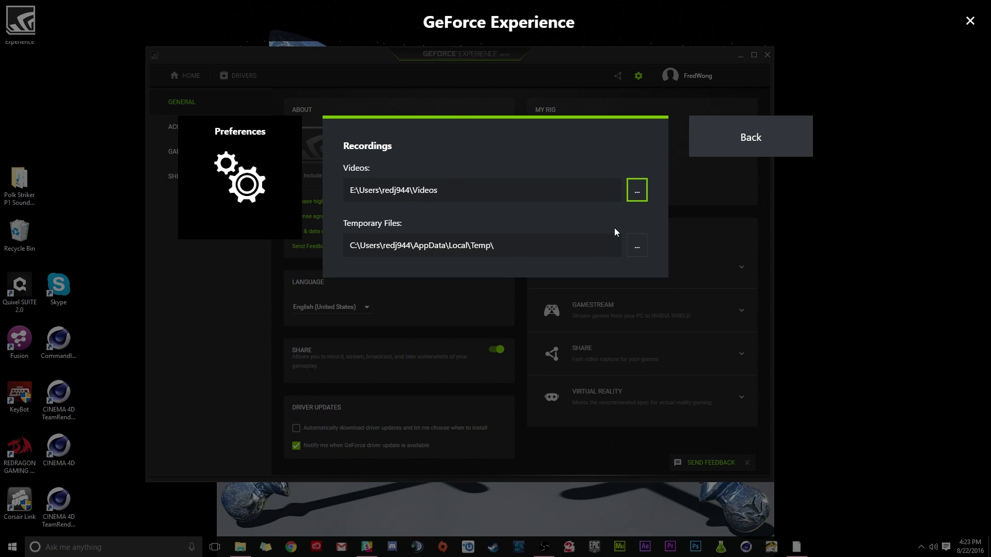
left_click(637, 190)
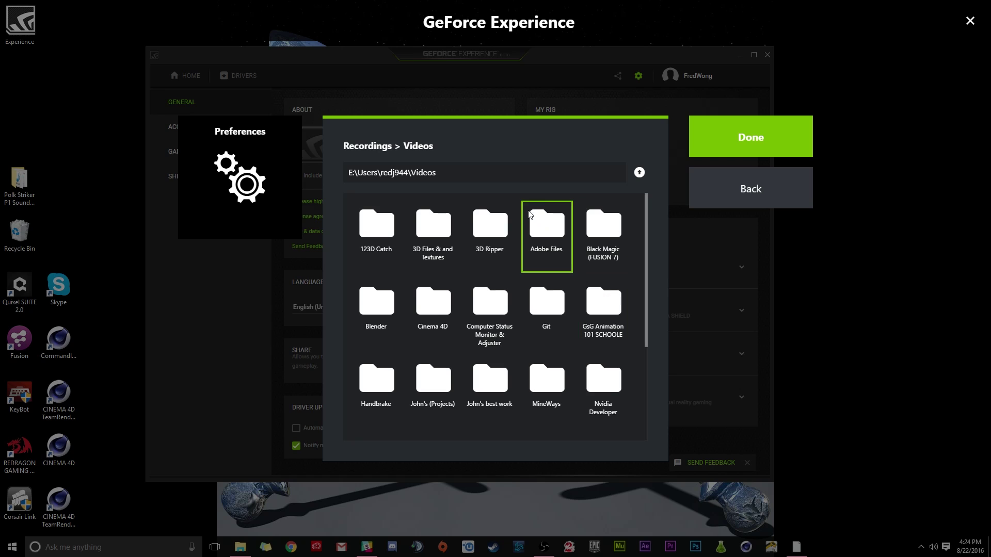
scroll(560, 331, "down", 3)
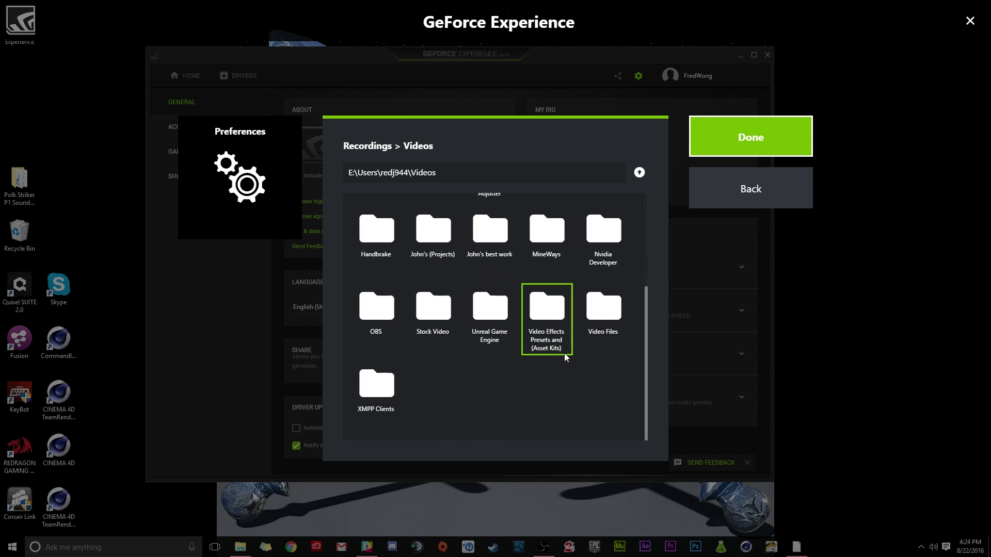
scroll(568, 349, "up", 1)
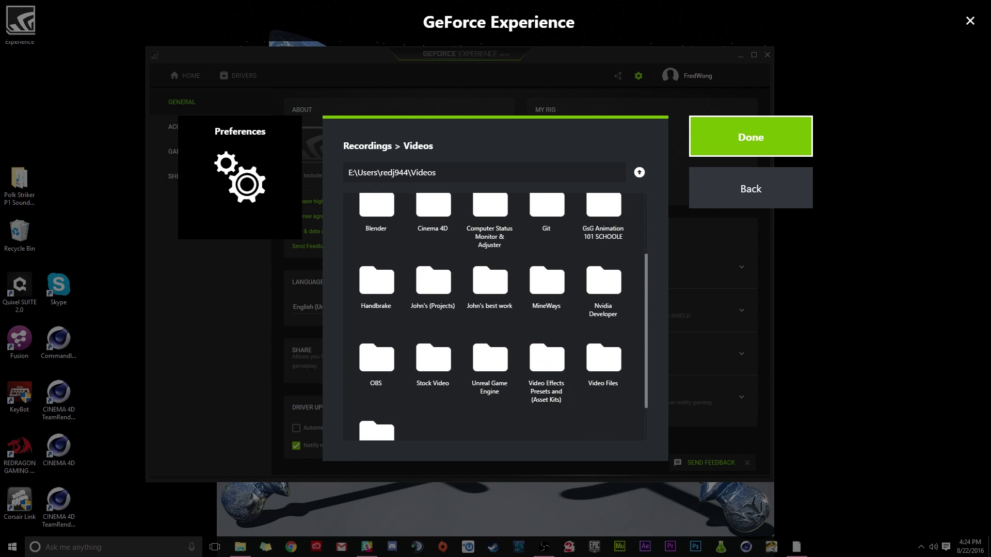
Switch to File Explorer with the overlay closed and show the Game Videos folder inside Videos > Video Files
left_click(240, 546)
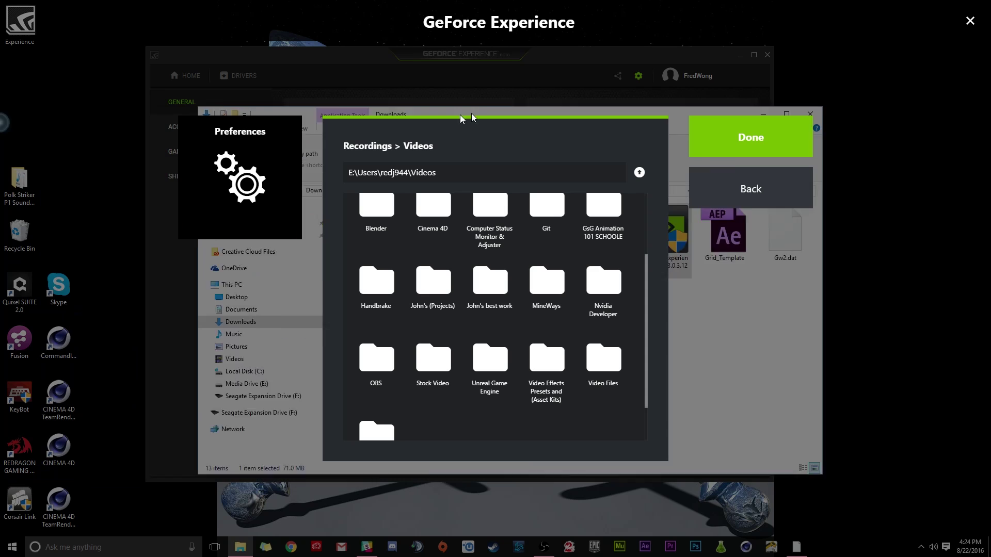
left_click_drag(499, 108, 438, 106)
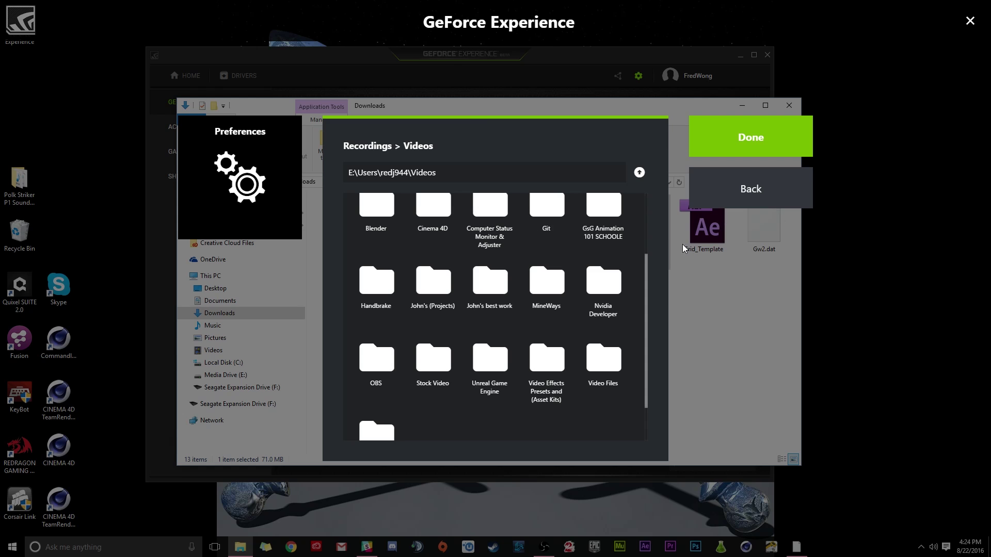
key("alt+z")
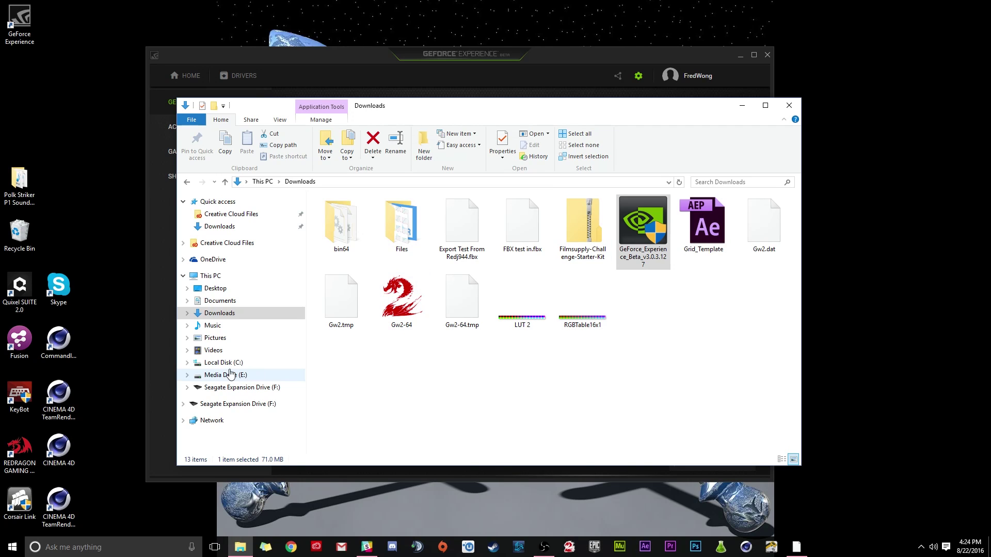
left_click(212, 350)
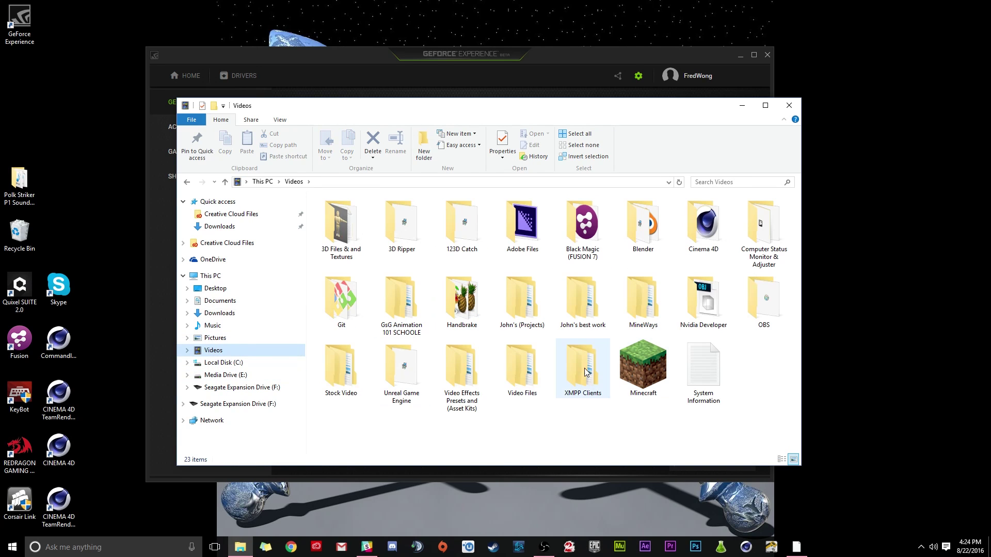
double_click(515, 372)
double_click(763, 223)
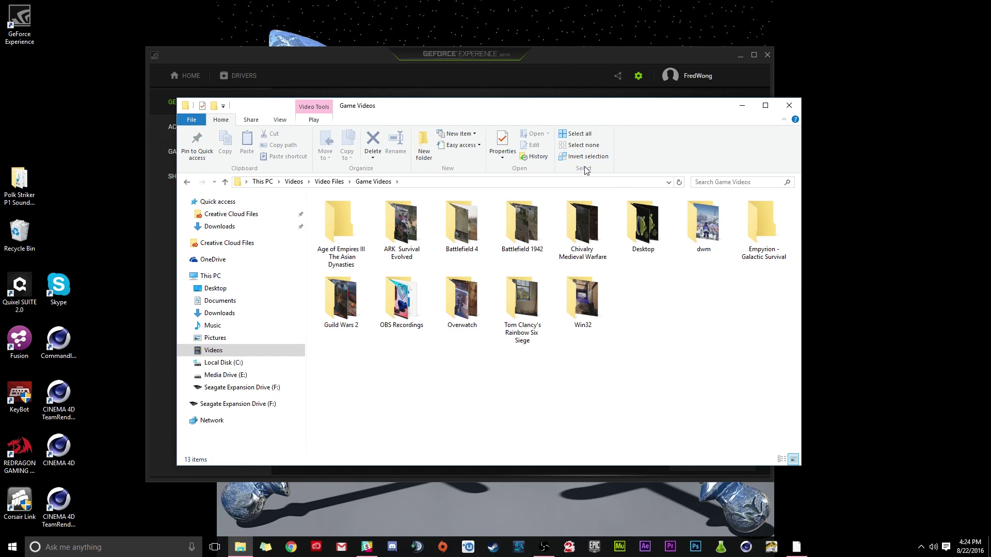
Bring the share overlay back up and open the folder browser for the Videos location in the Recordings preferences
key("alt+z")
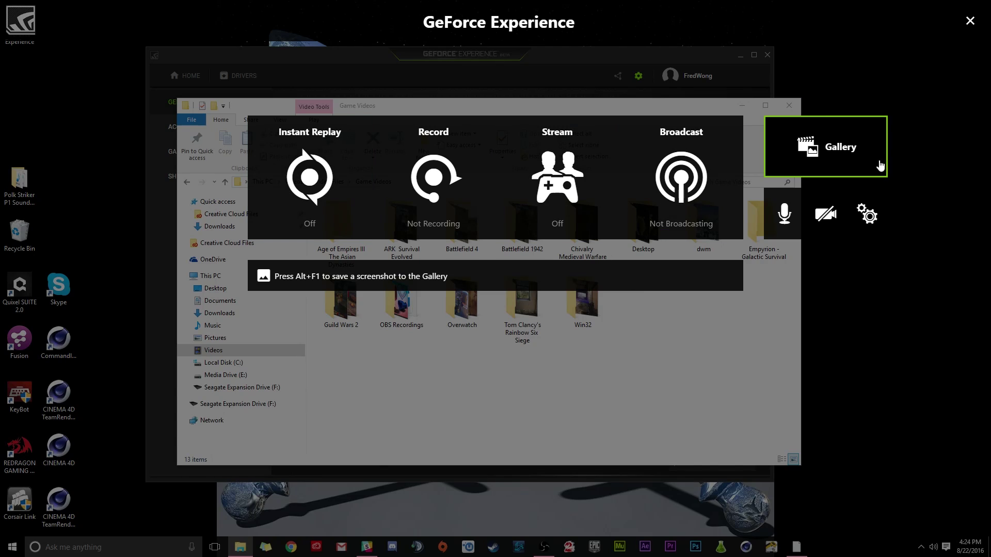
left_click(867, 212)
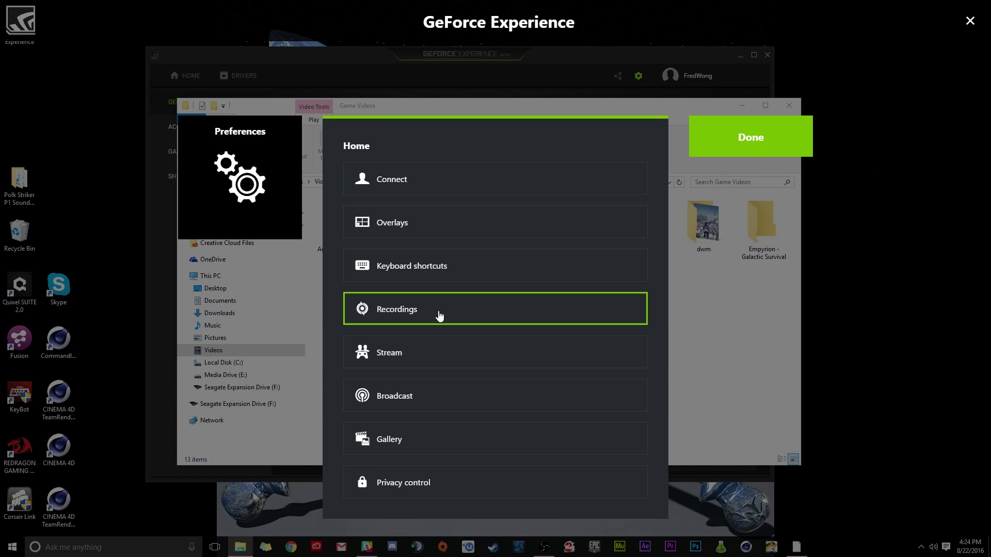
left_click(423, 311)
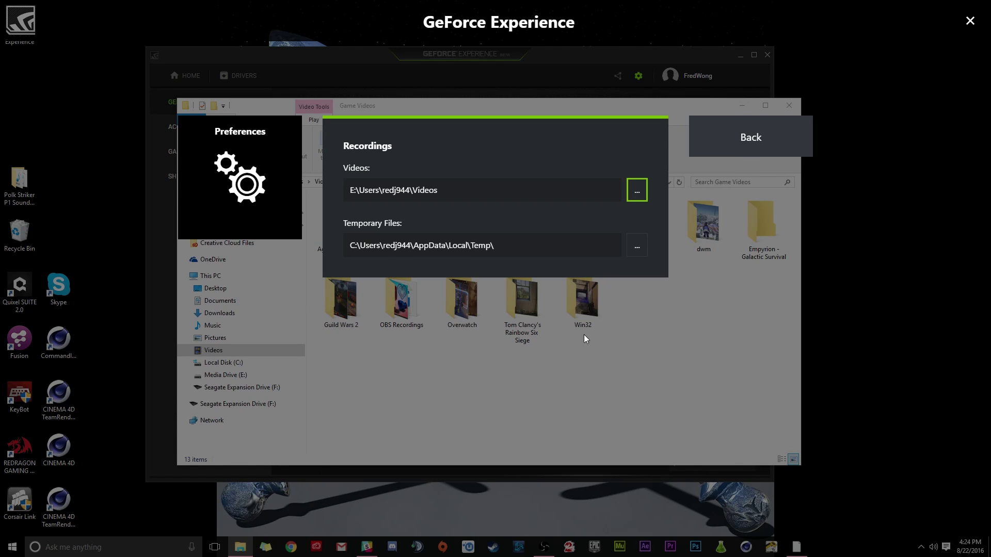
left_click(638, 191)
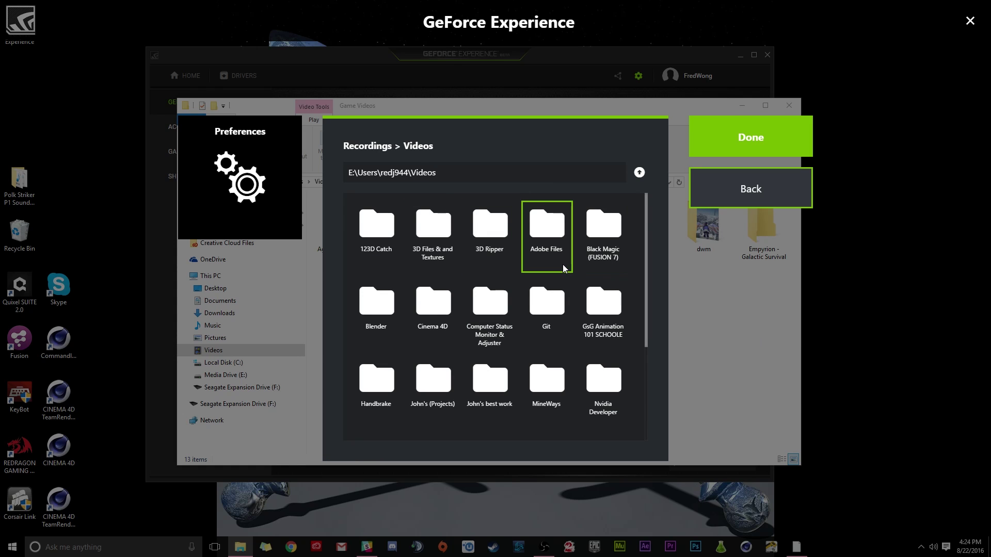
Set the Videos save location to the Video Files\Game Videos folder and finish the preferences
scroll(566, 279, "down", 3)
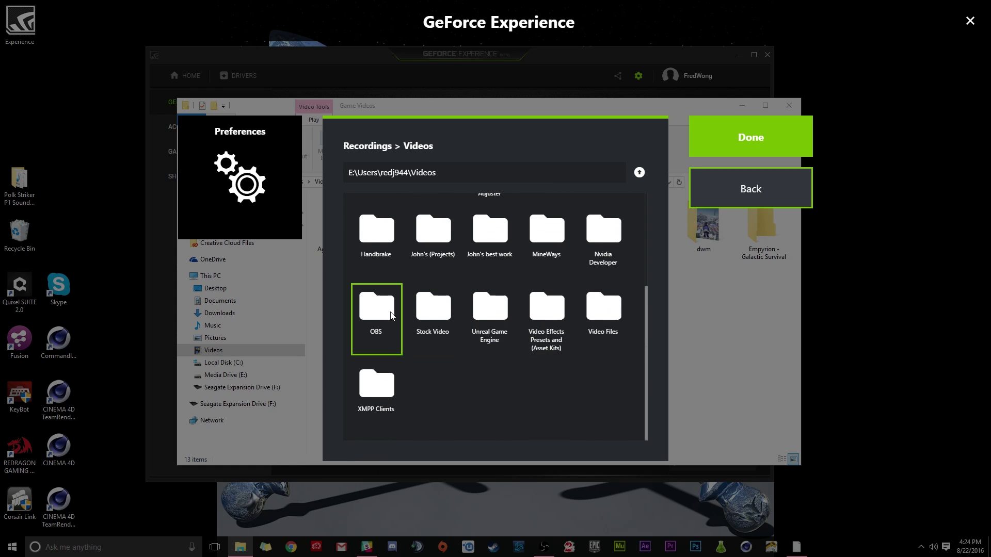
scroll(576, 398, "down", 1)
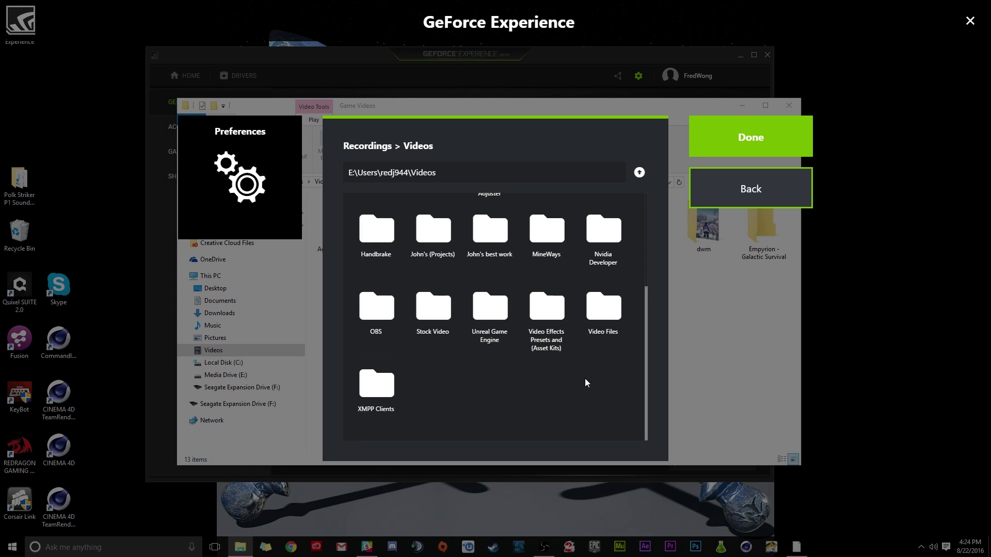
scroll(444, 248, "up", 1)
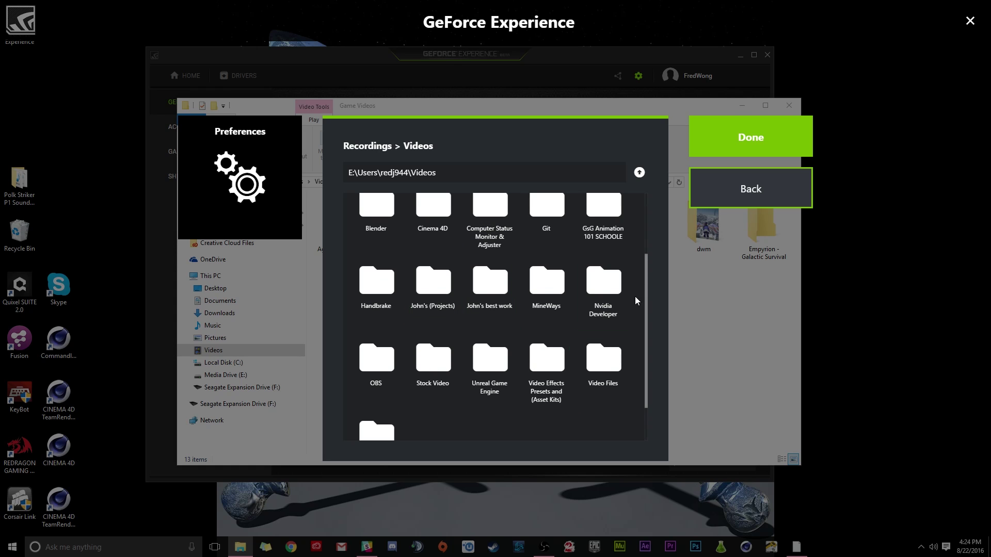
scroll(604, 232, "up", 2)
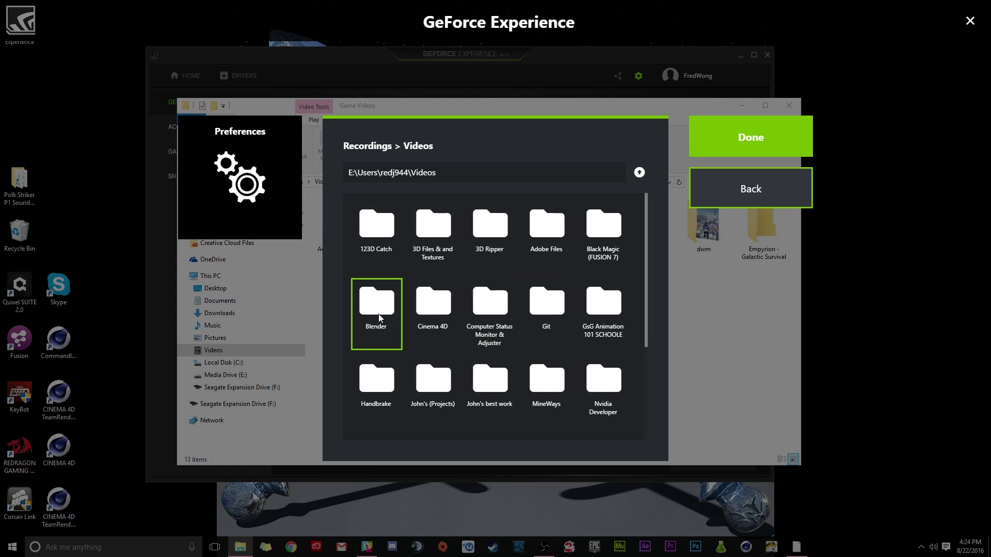
scroll(547, 279, "down", 2)
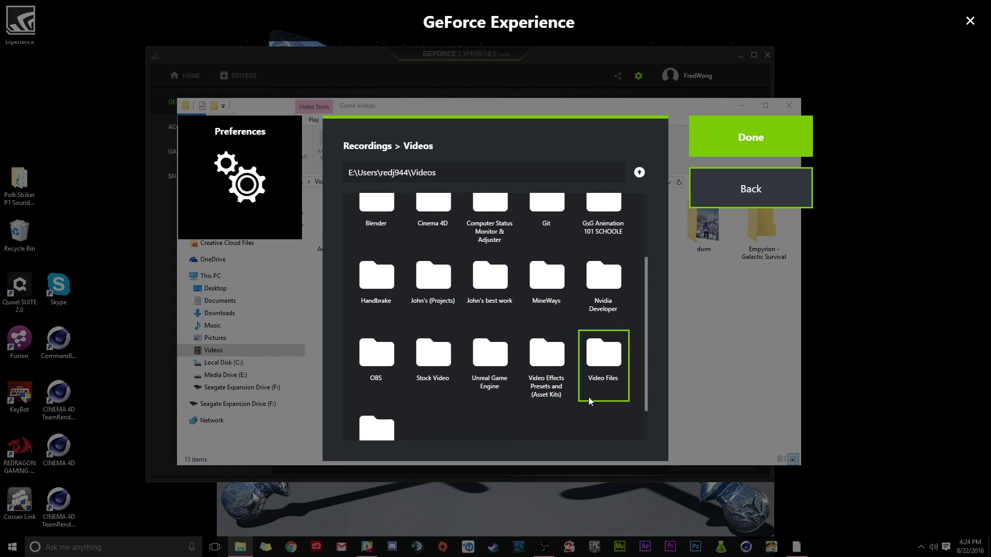
scroll(589, 398, "down", 1)
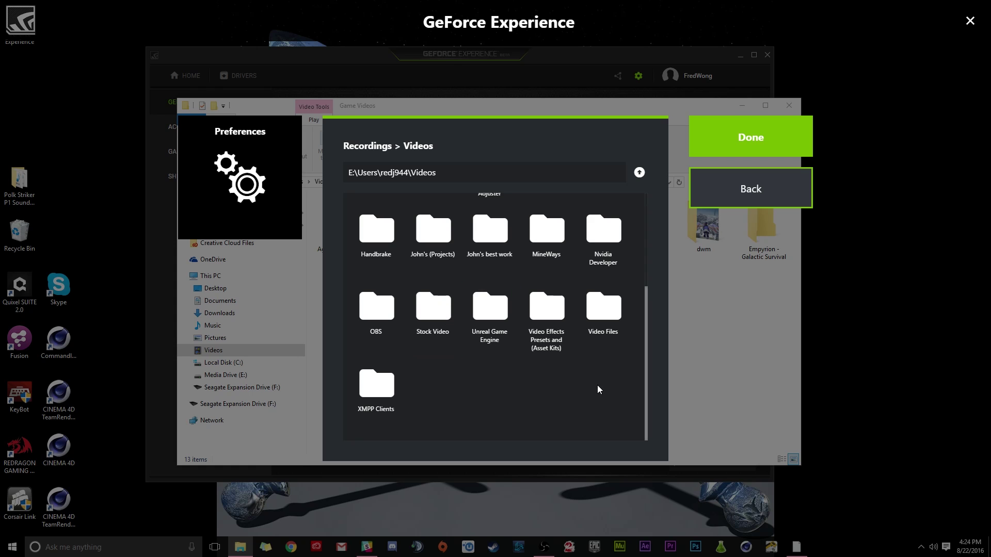
double_click(599, 318)
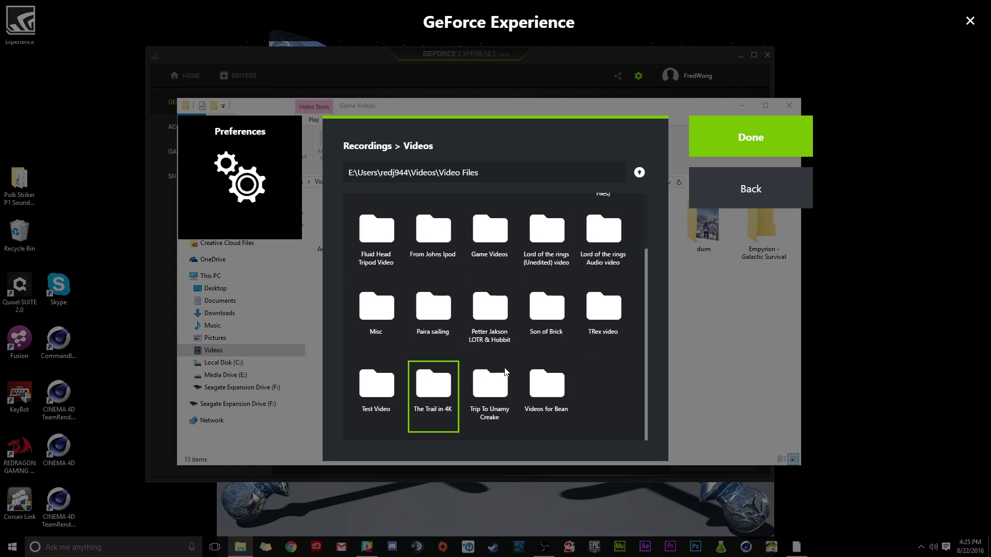
scroll(596, 382, "up", 1)
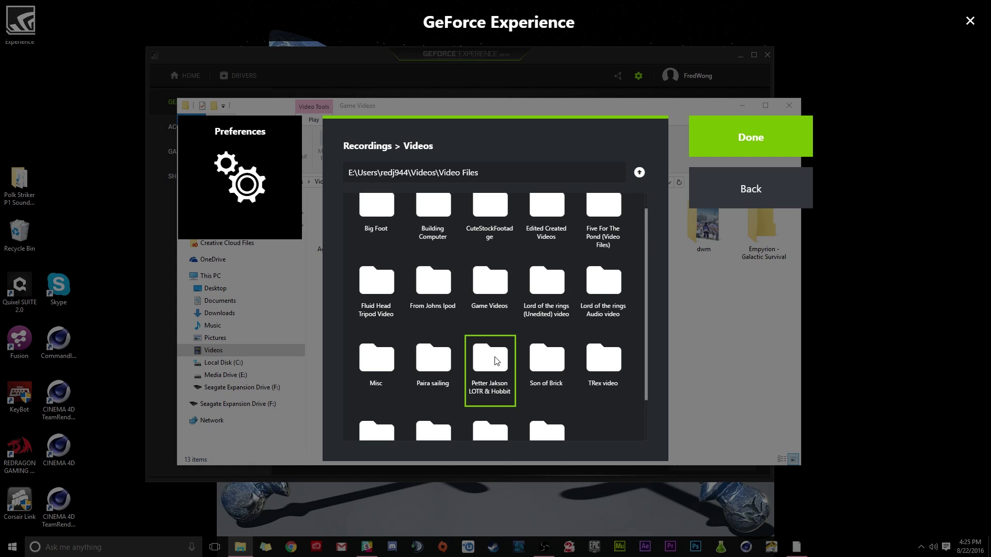
scroll(547, 366, "up", 1)
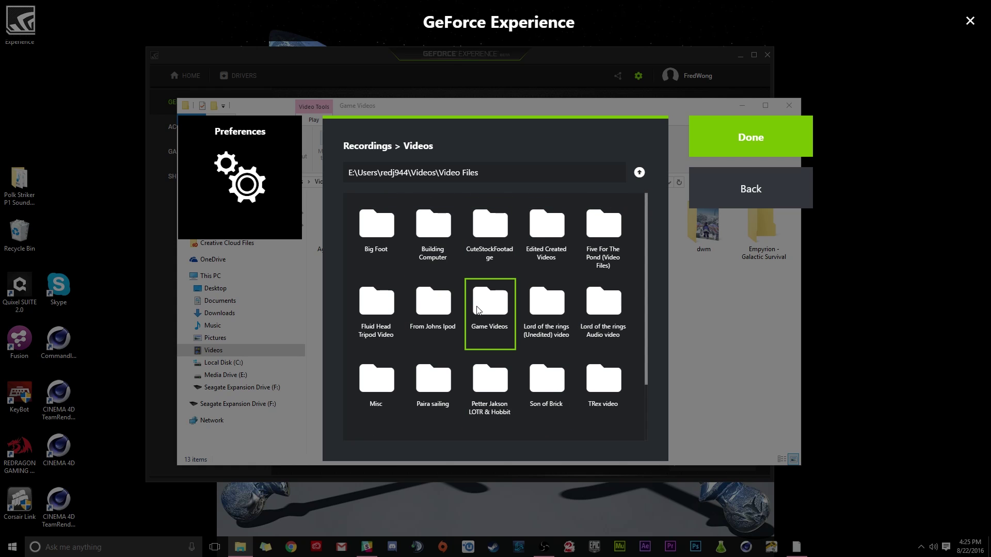
double_click(490, 302)
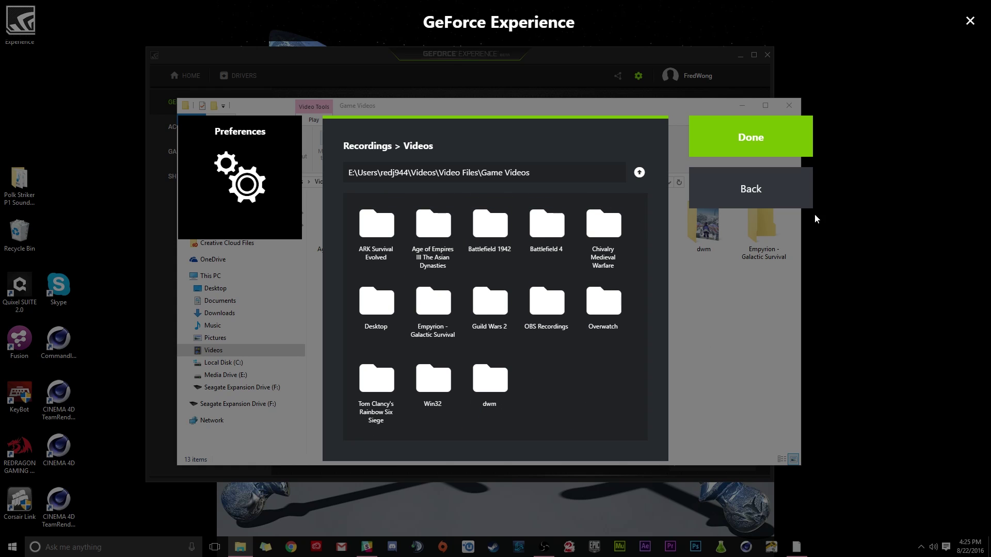
left_click(764, 144)
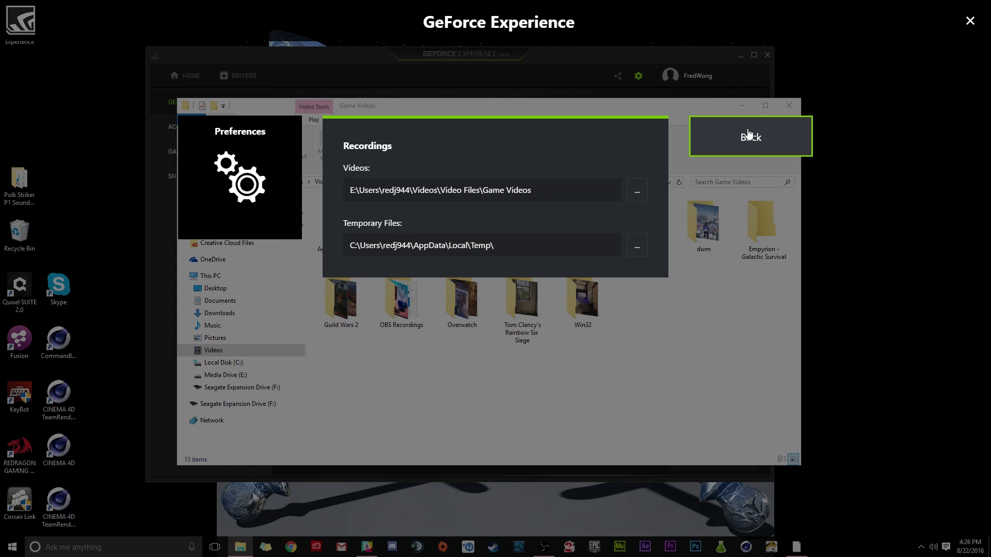
left_click(789, 138)
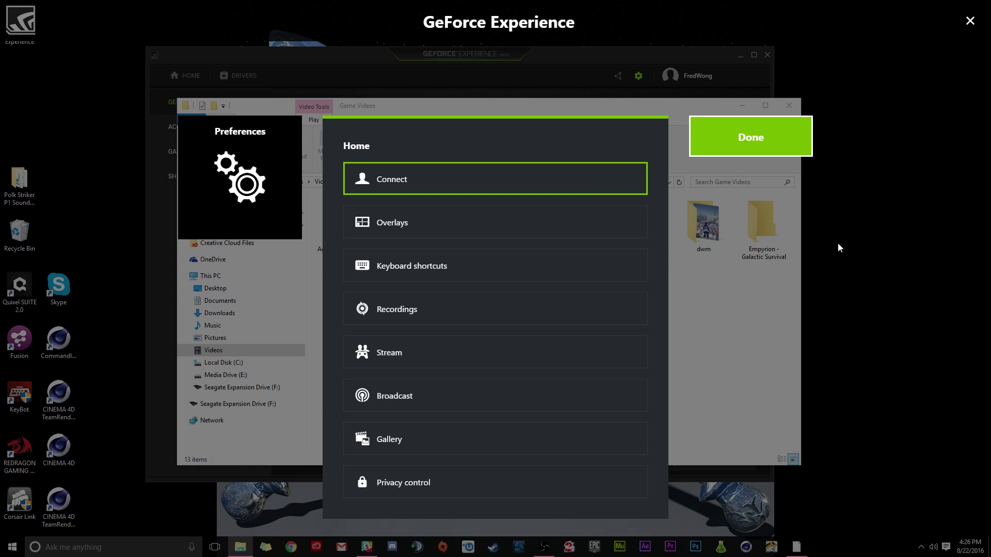
left_click(751, 138)
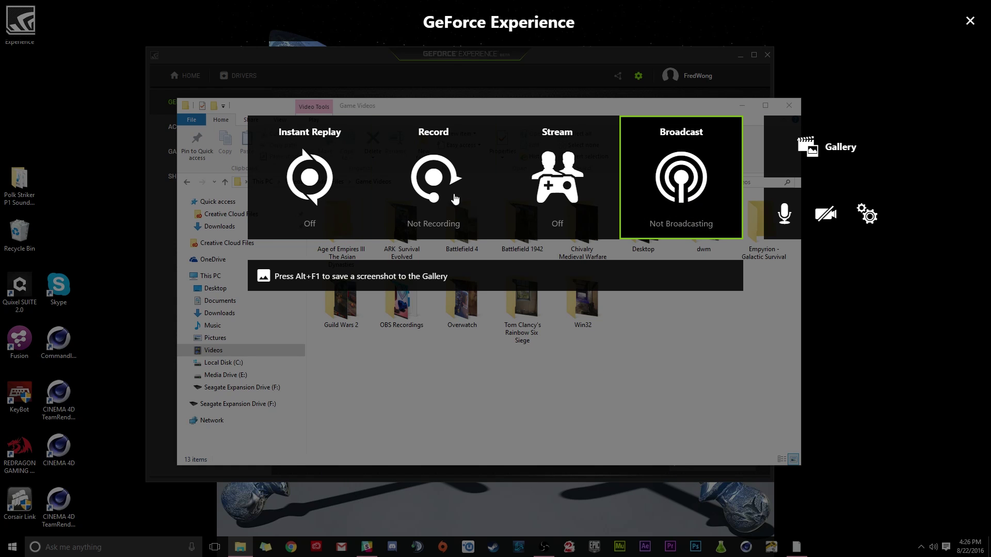
Try to start a recording from the overlay's Record feature
left_click(419, 178)
left_click(428, 251)
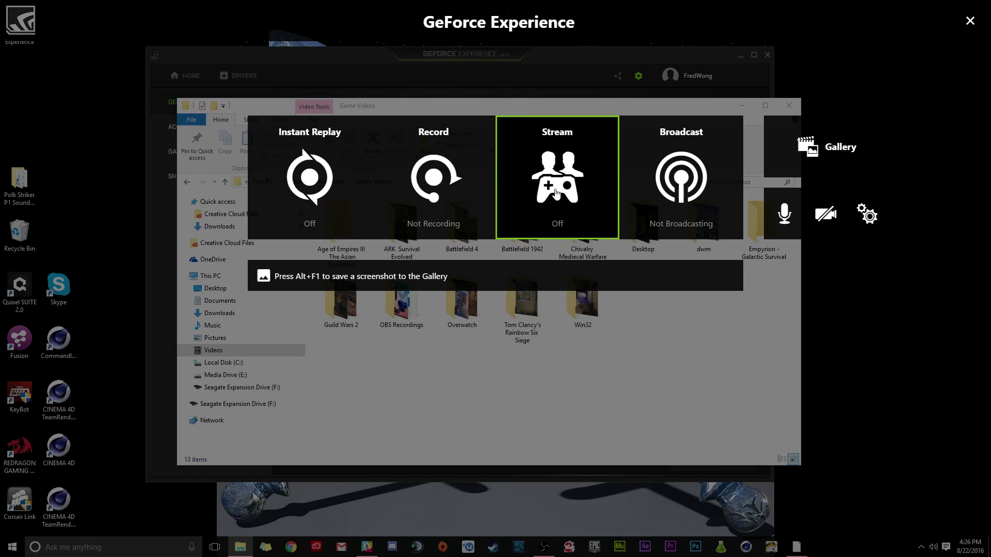
Turn on desktop capture in the Privacy control preferences and return to the overlay's main view
left_click(869, 213)
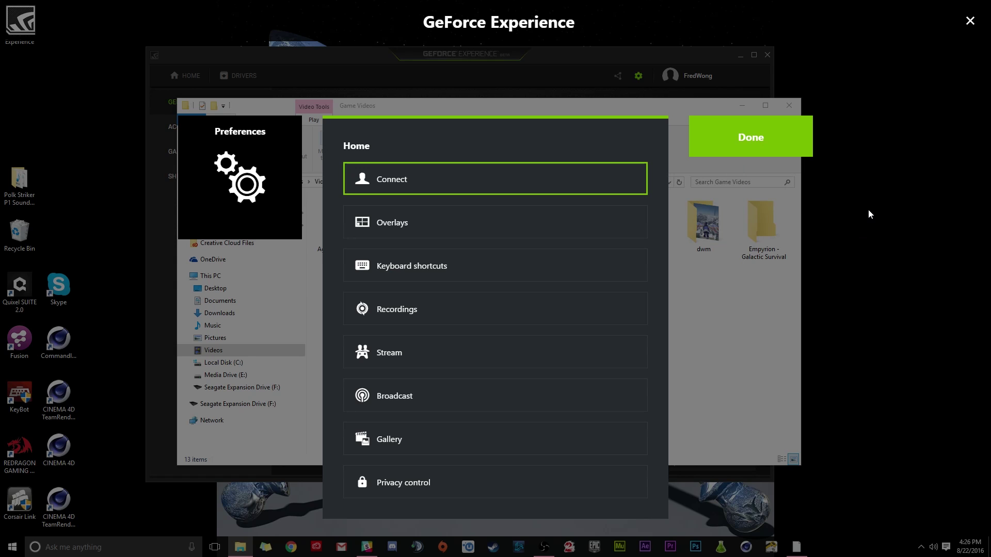
left_click(417, 483)
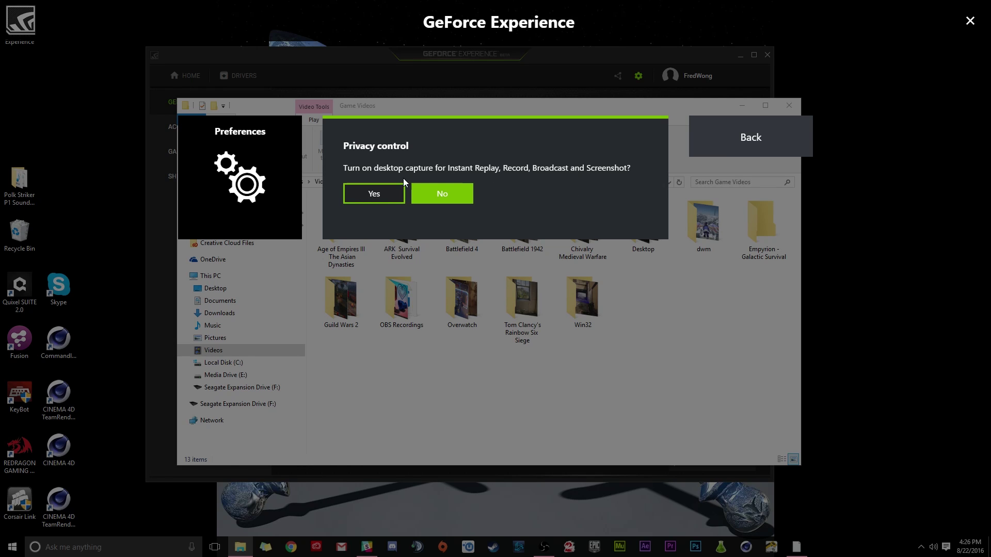
left_click(373, 195)
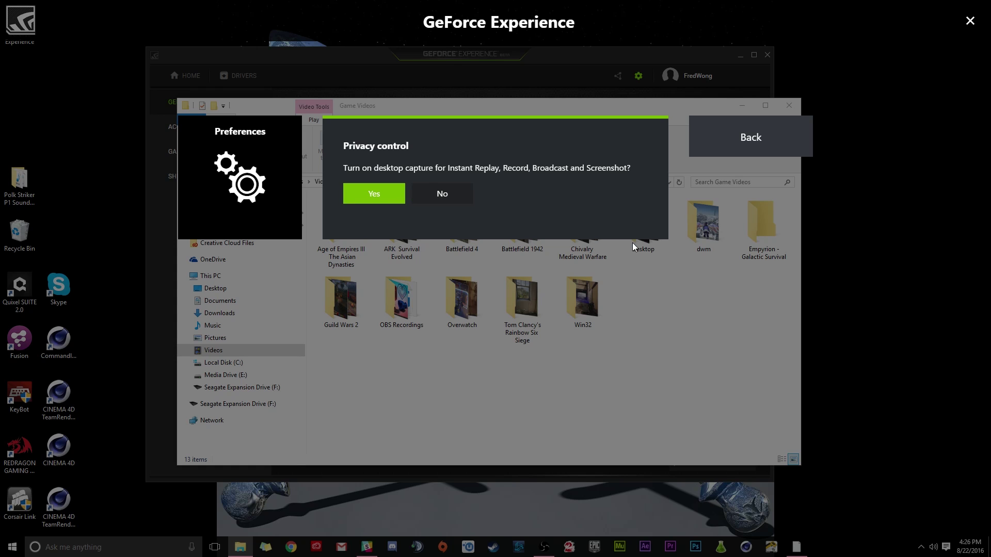
left_click(757, 141)
left_click(766, 142)
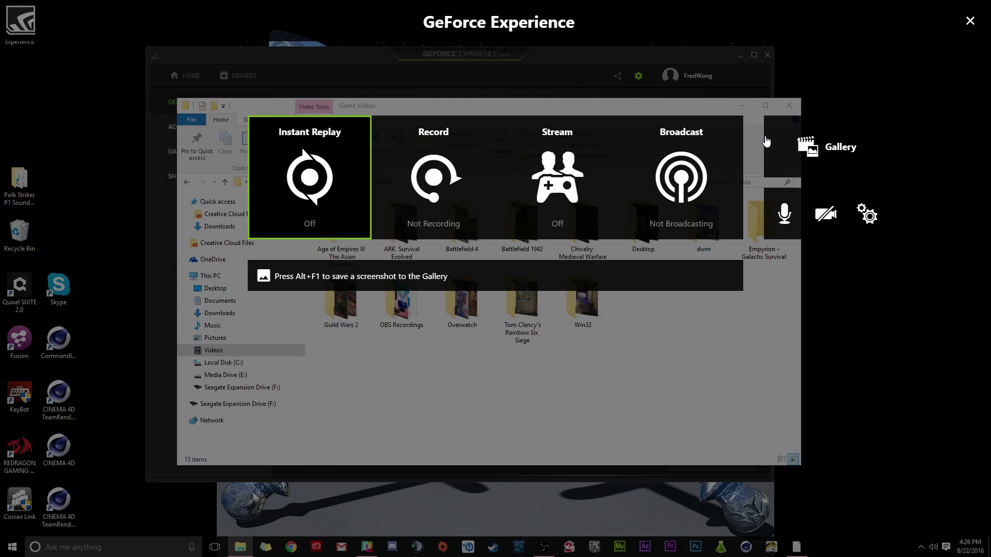
Start a recording of the desktop from the overlay's Record feature
left_click(442, 222)
left_click(422, 249)
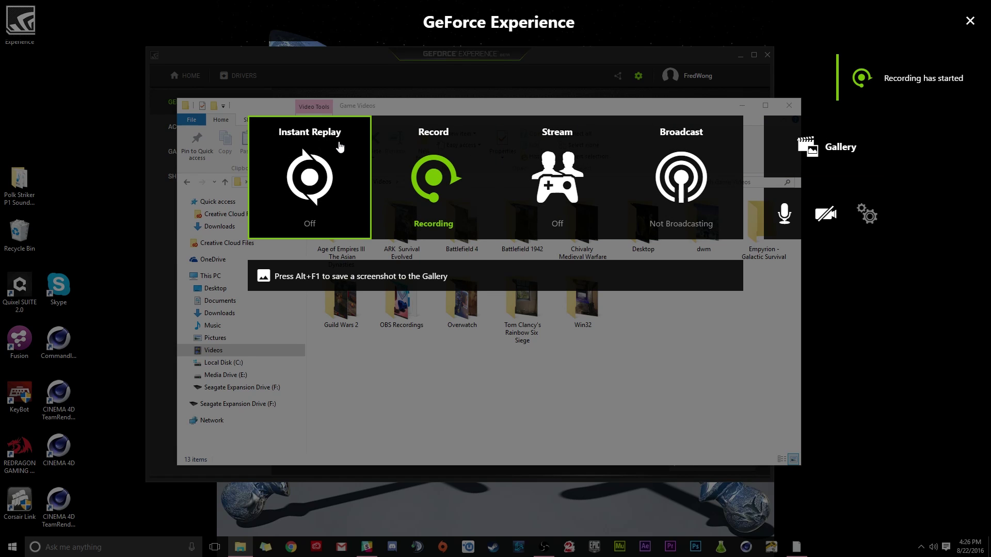
Move the Game Videos window during the desktop capture, and stop and save the recording
key("alt+z")
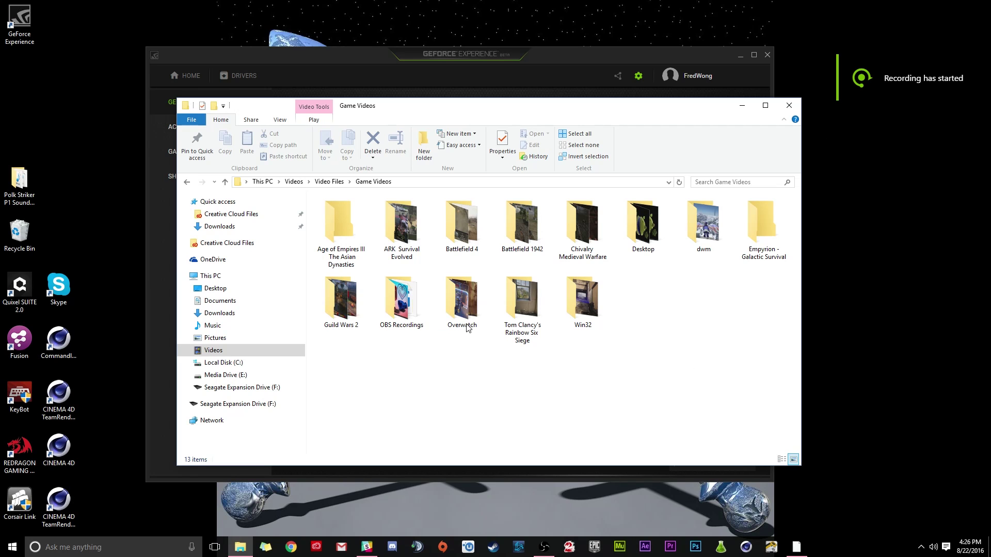
left_click_drag(486, 110, 477, 92)
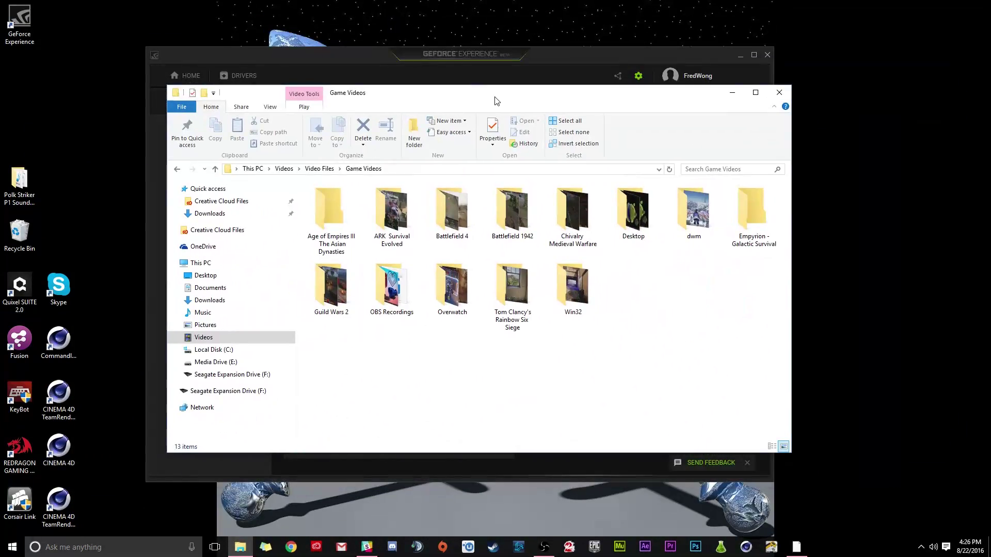
key("alt+z")
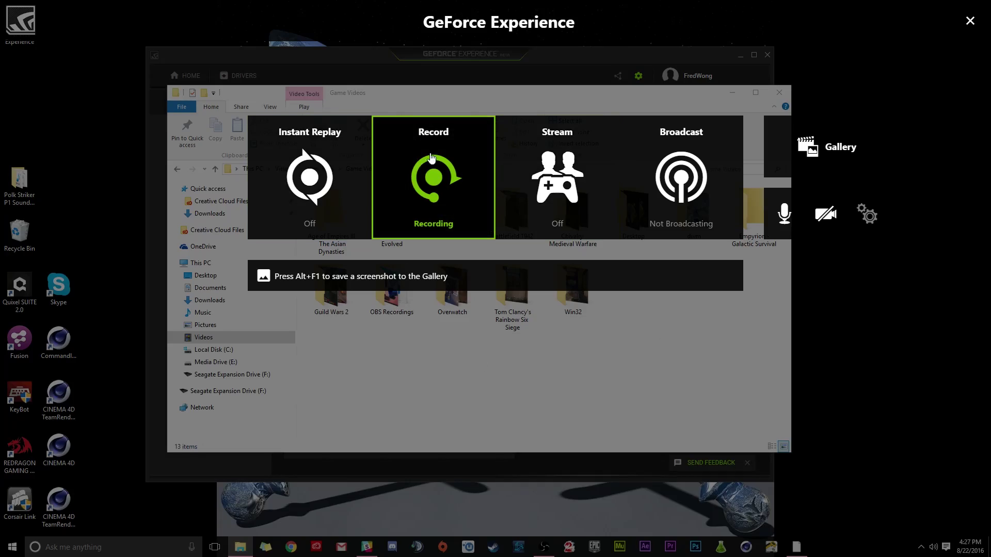
left_click(429, 180)
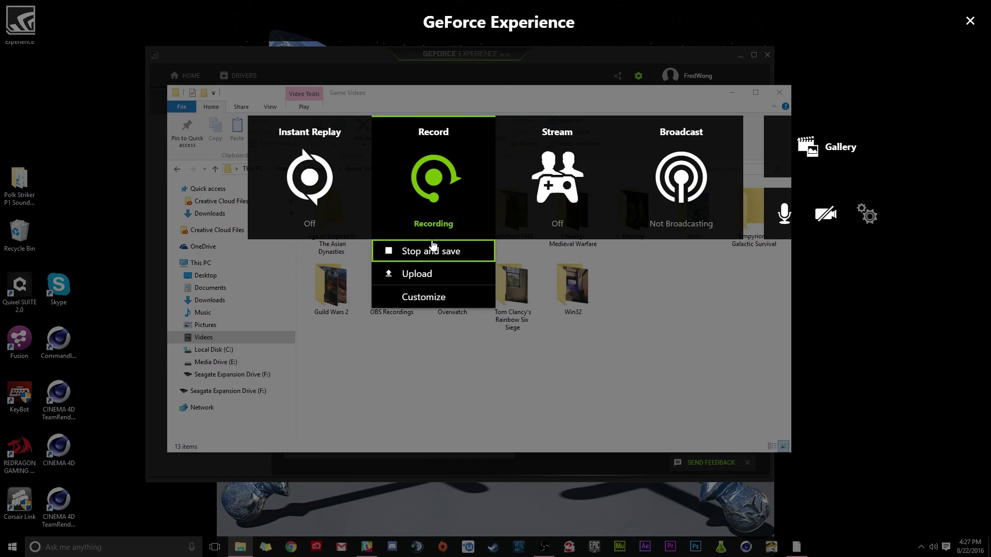
left_click(428, 180)
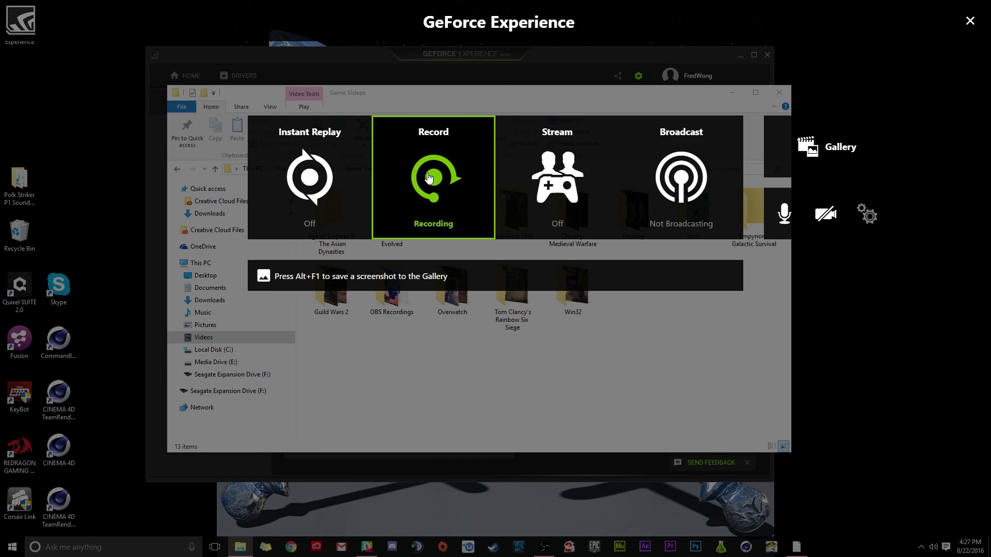
left_click(433, 193)
left_click(428, 251)
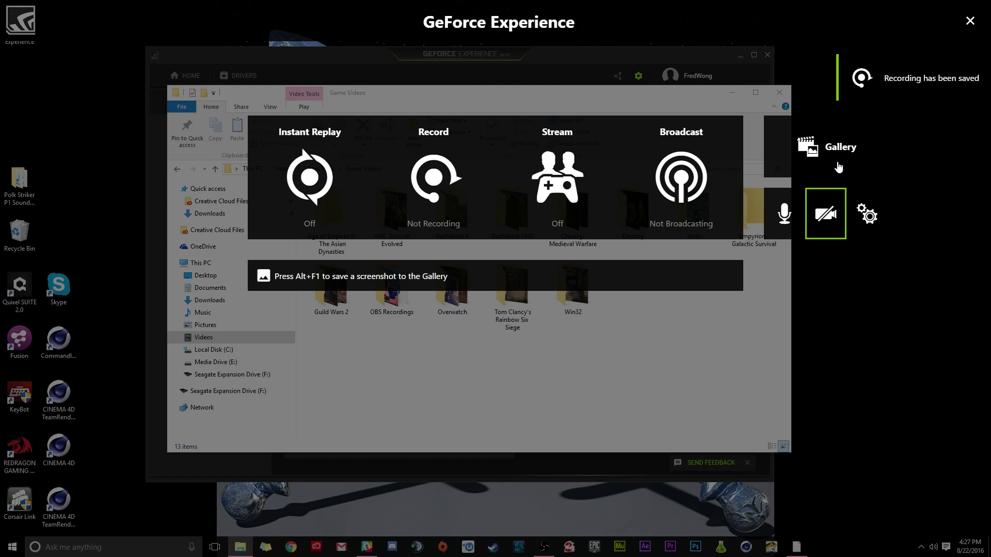
Open the most recent Desktop recording in the overlay's Gallery and play it
left_click(817, 135)
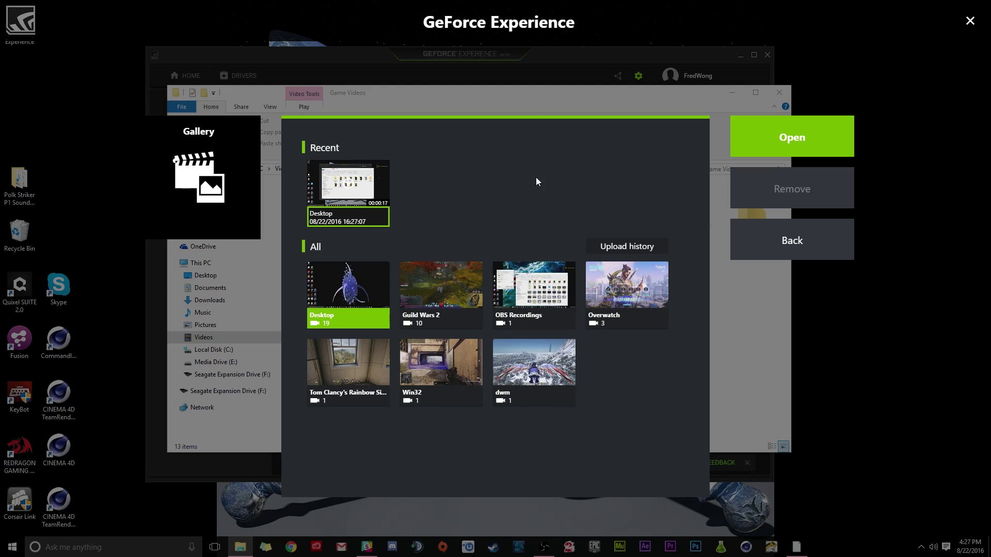
left_click(362, 183)
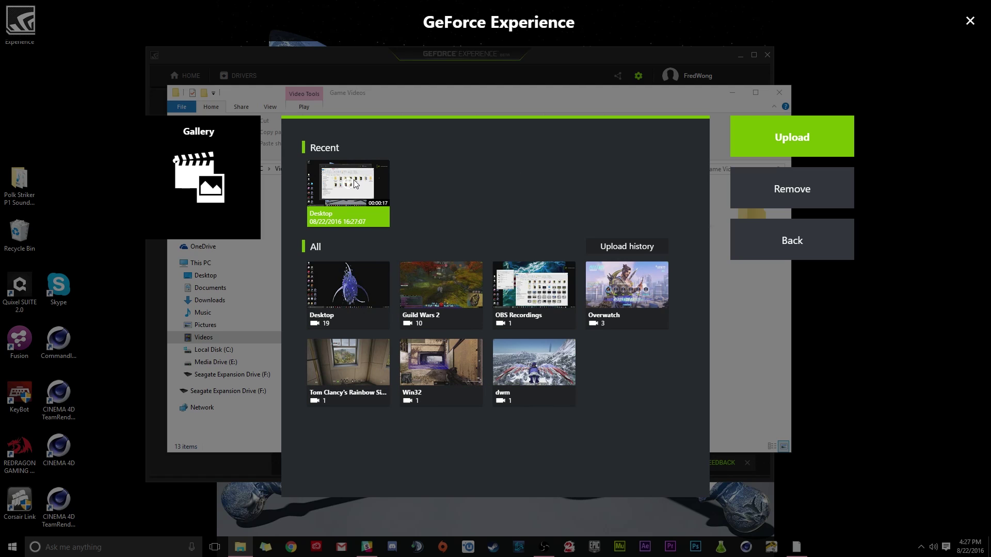
left_click(355, 183)
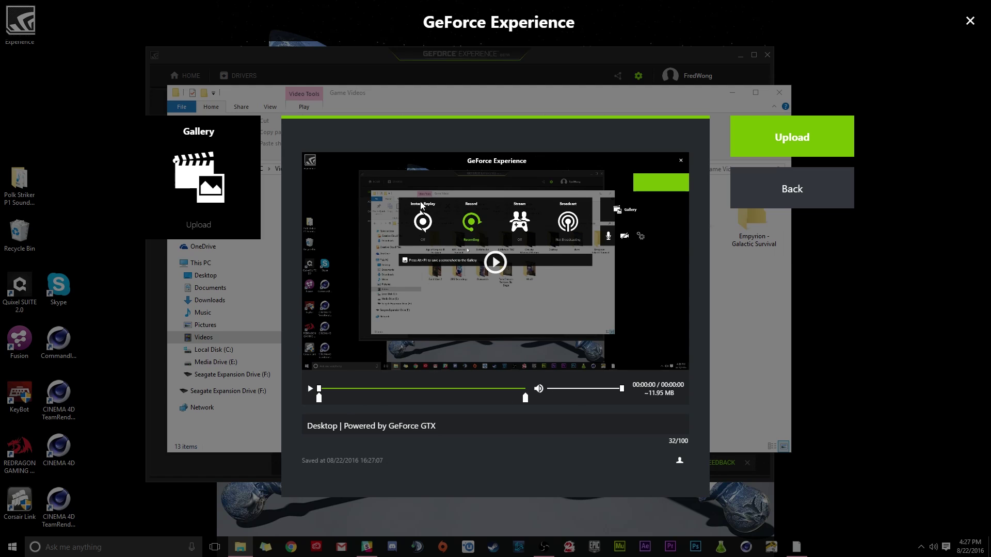
left_click(494, 264)
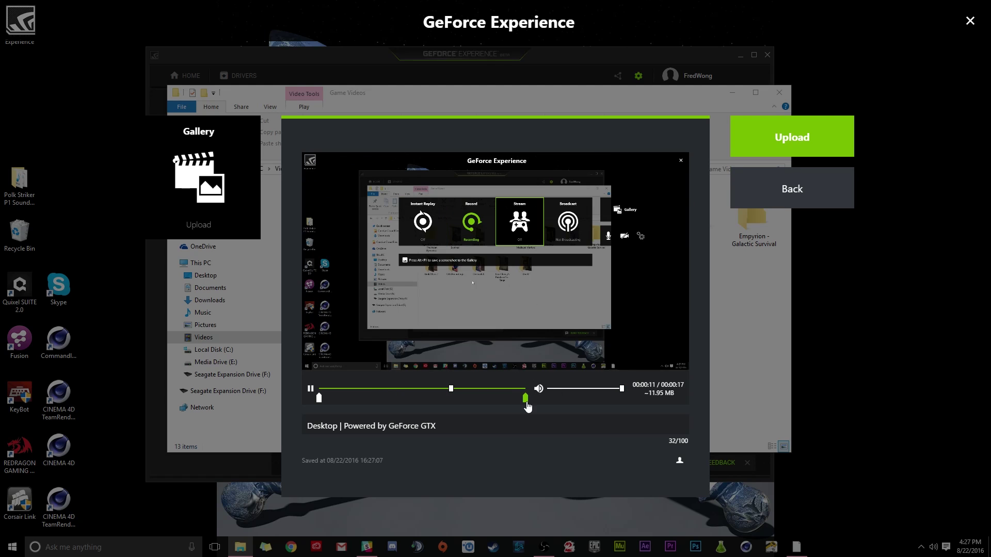
Try trimming the end of the clip to 10 seconds and return to the overlay's main view
left_click_drag(525, 399, 471, 406)
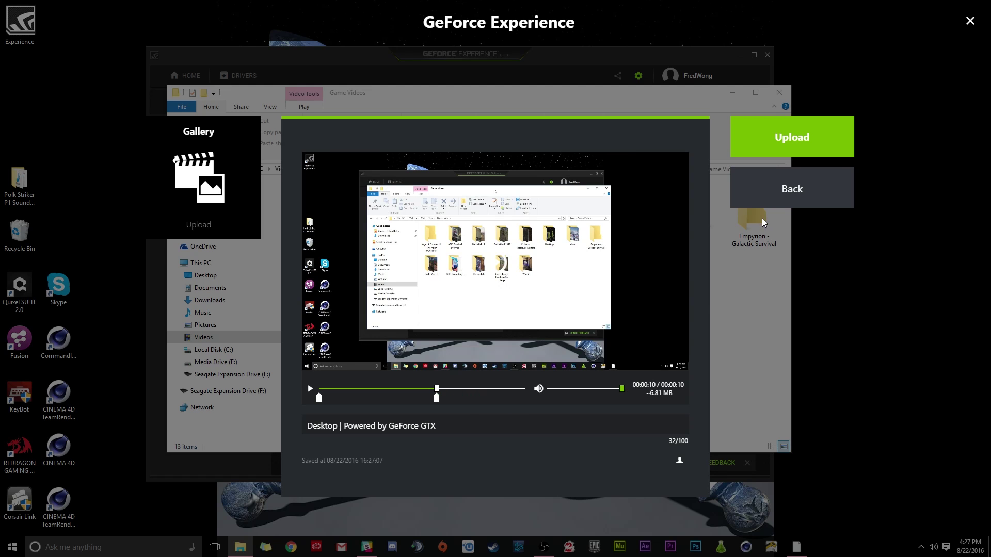
left_click(760, 199)
left_click(794, 240)
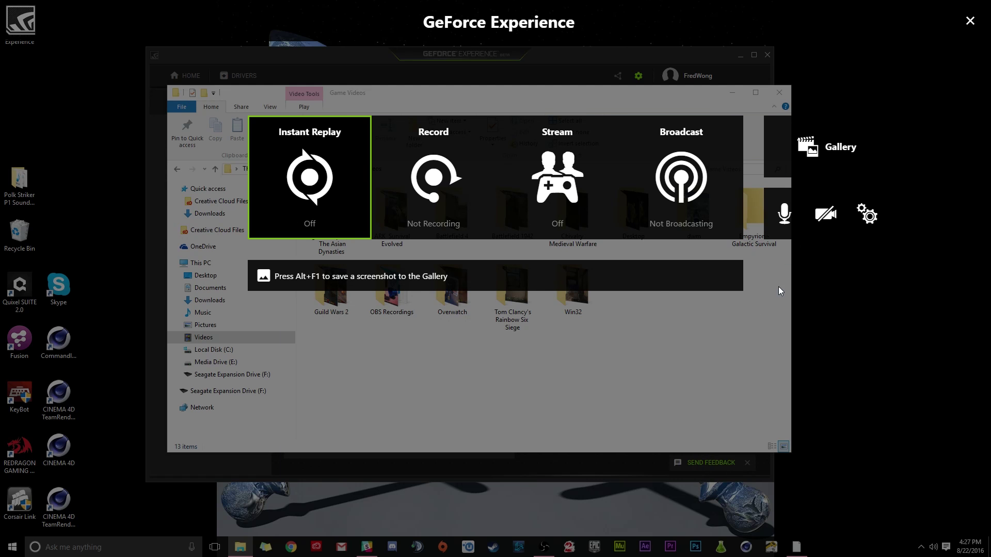
Play the Desktop 08.22.2016 - 16.28.16.02 video from the Desktop folder full screen, and delete both 08.22.2016 test recordings
key("alt+z")
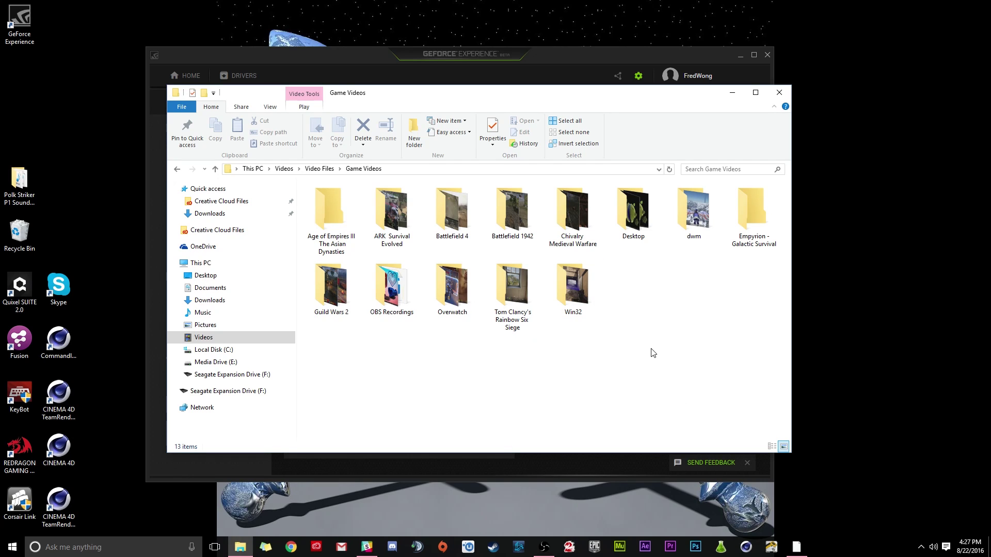
double_click(638, 212)
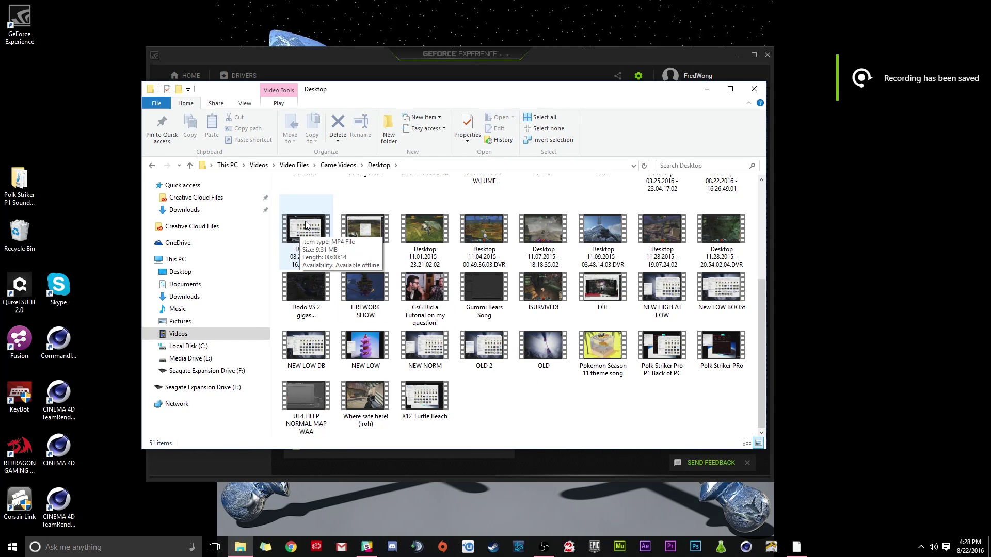
double_click(305, 235)
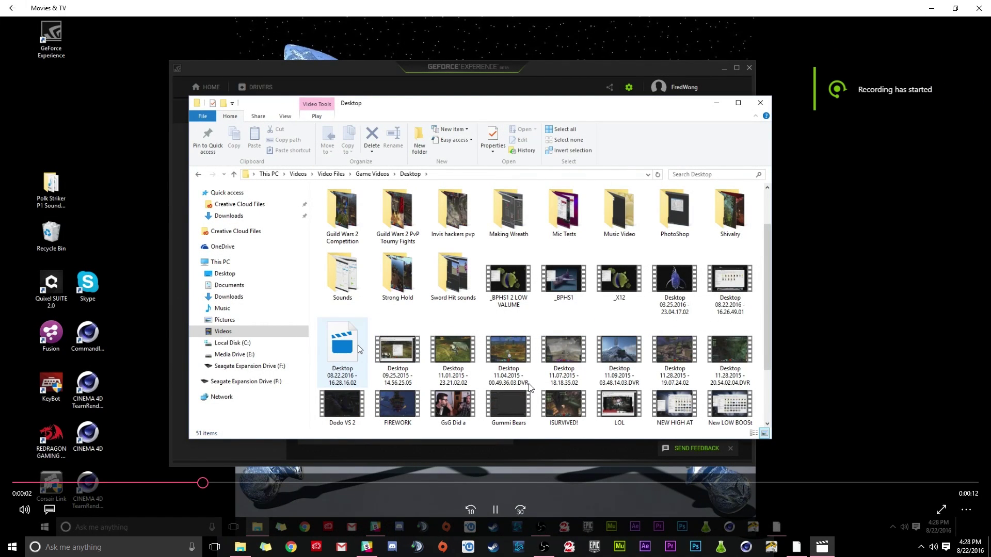
double_click(869, 271)
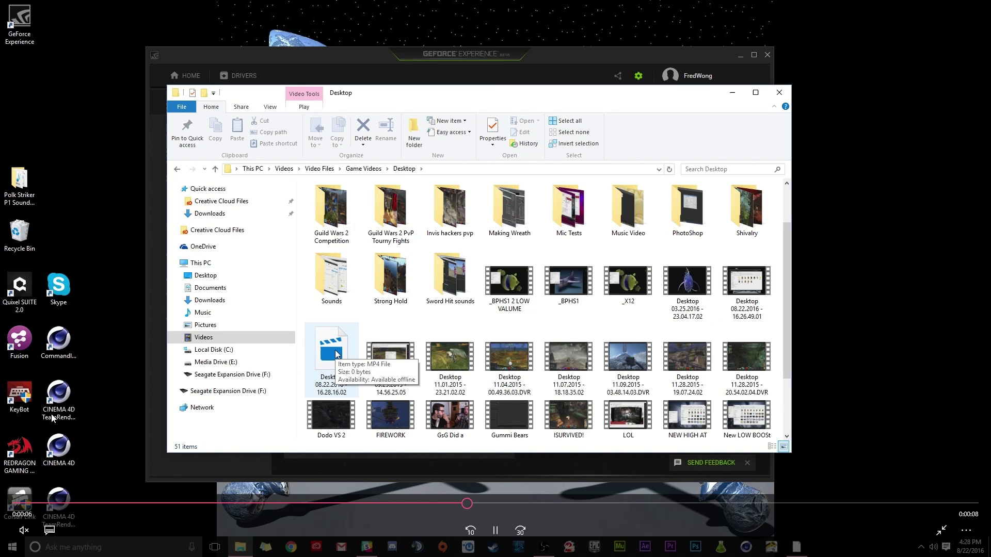
mouse_move(471, 106)
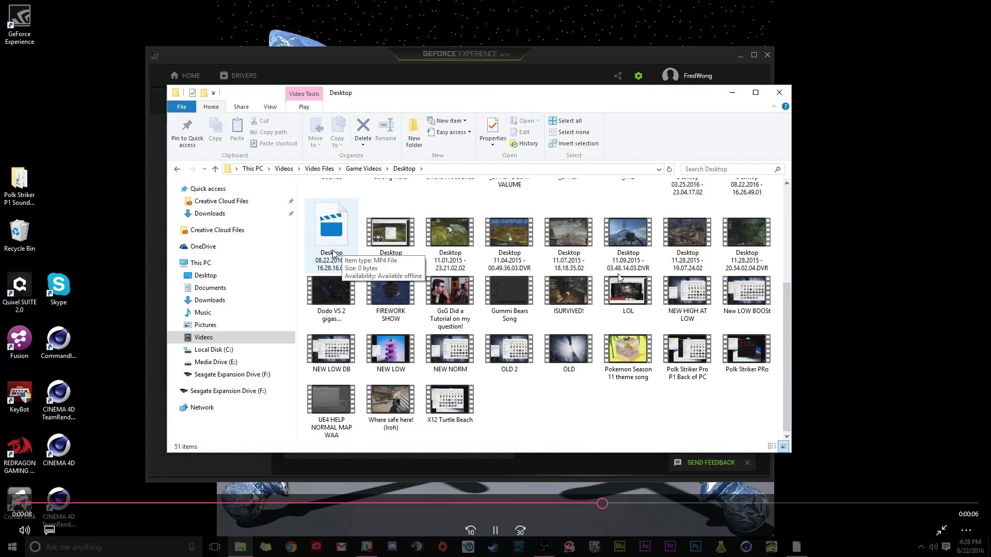
double_click(471, 106)
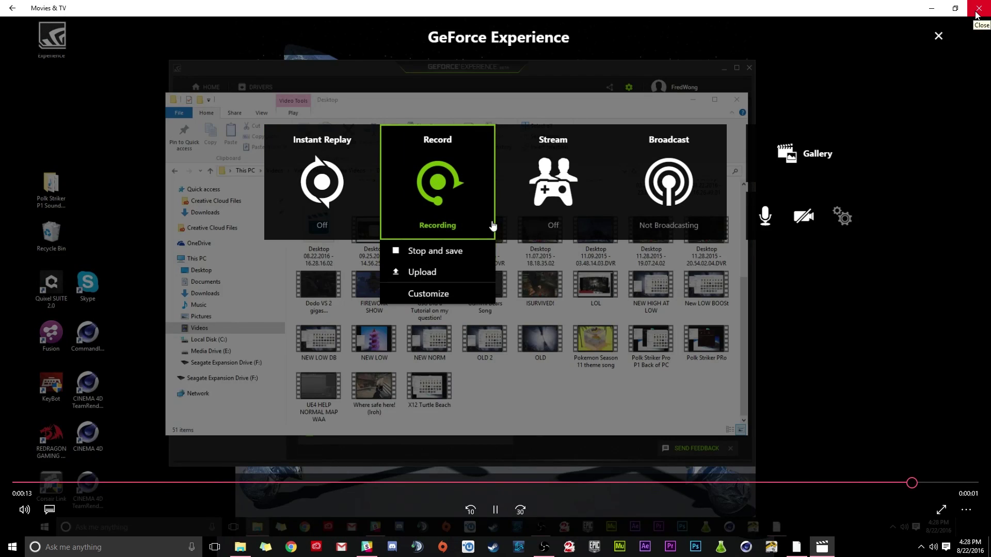
left_click(978, 10)
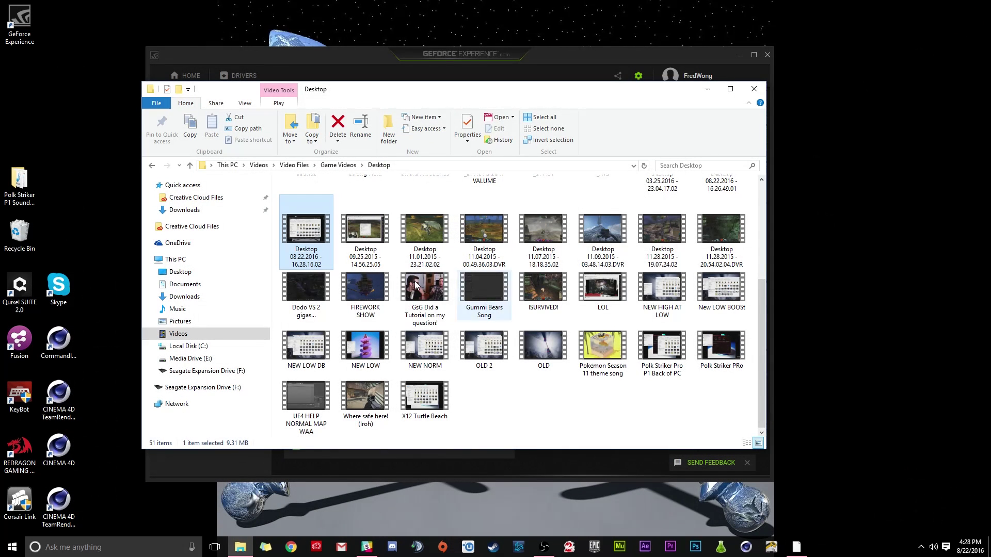
key("Delete")
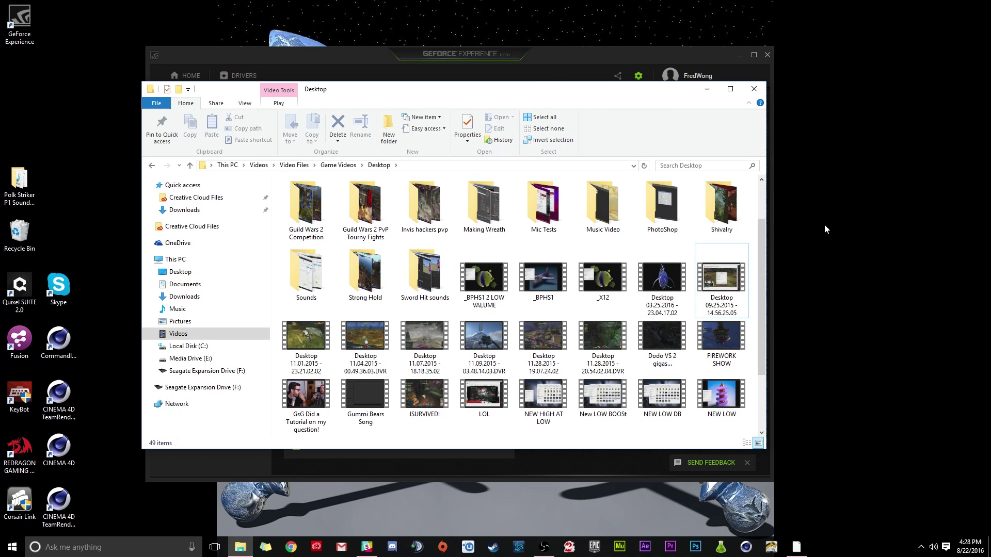
Set the microphone's recording device to Line (USB AUDIO CODEC), save it, and switch the microphone to Always on
key("alt+z")
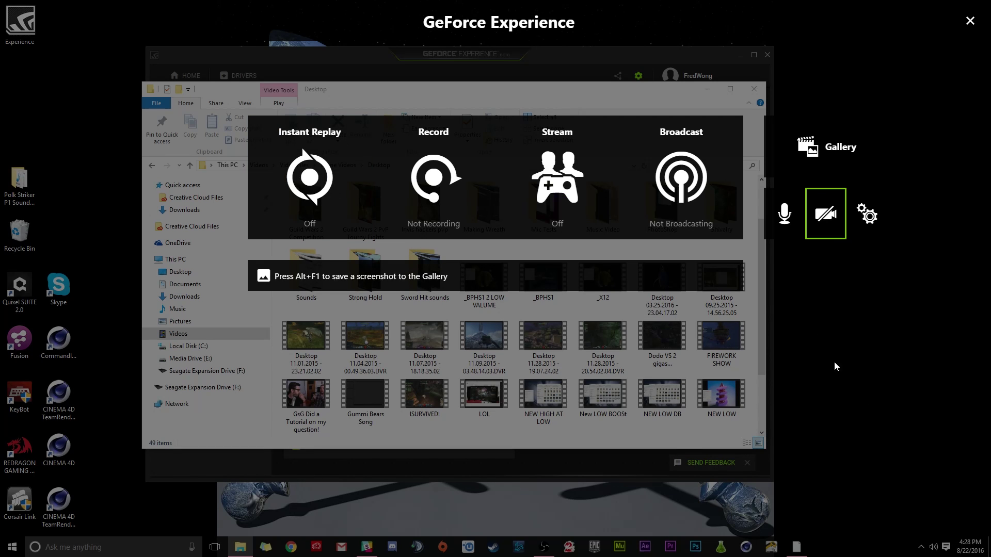
left_click(784, 214)
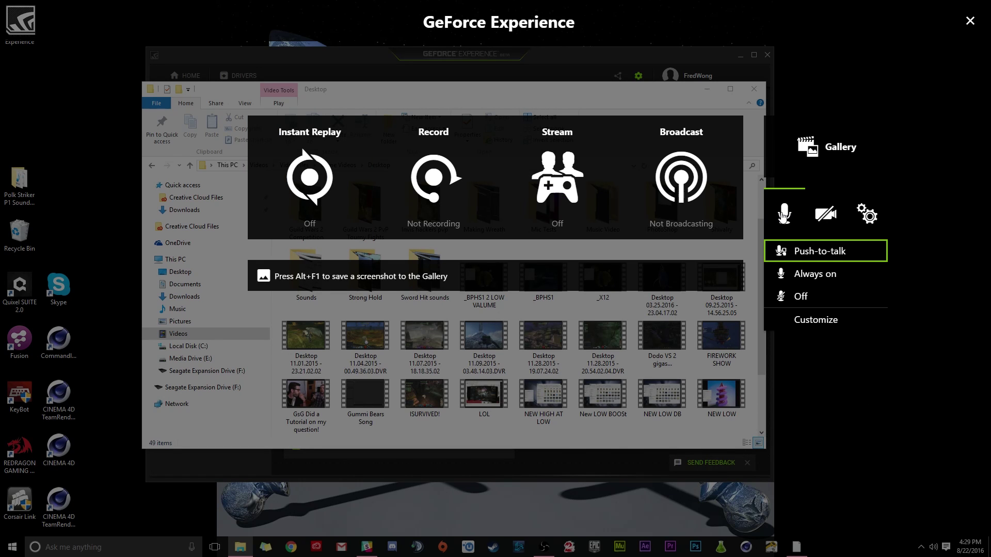
left_click(811, 321)
left_click(430, 161)
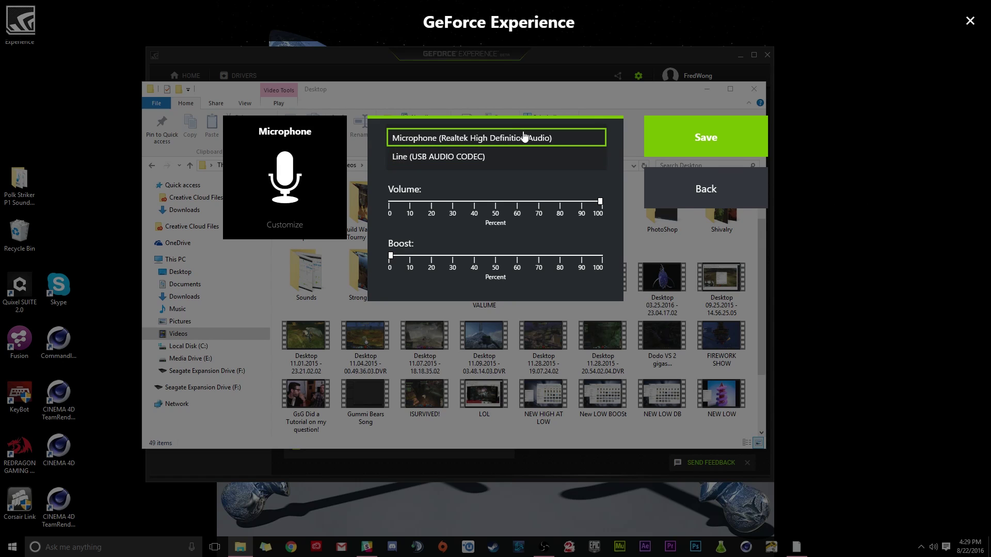
left_click(443, 158)
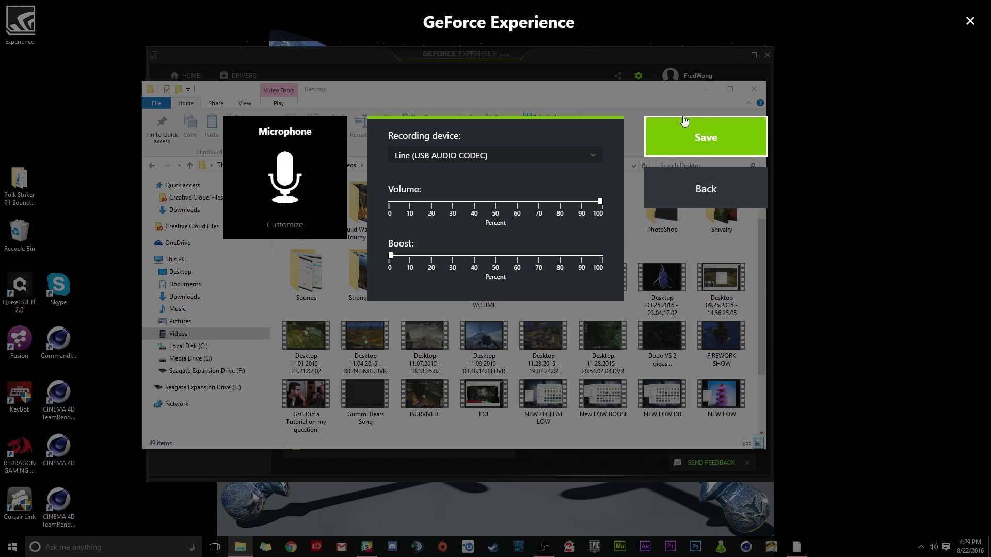
left_click(708, 135)
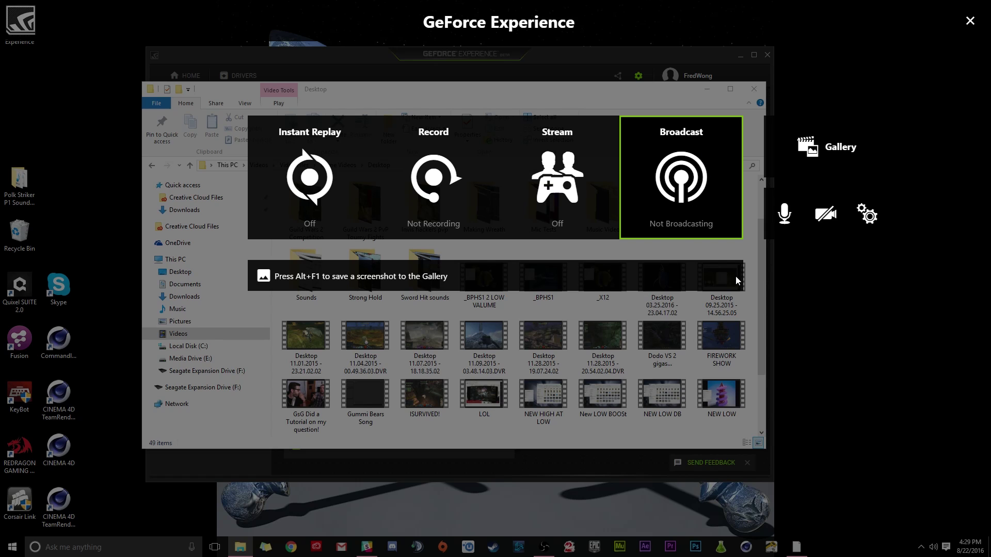
left_click(784, 213)
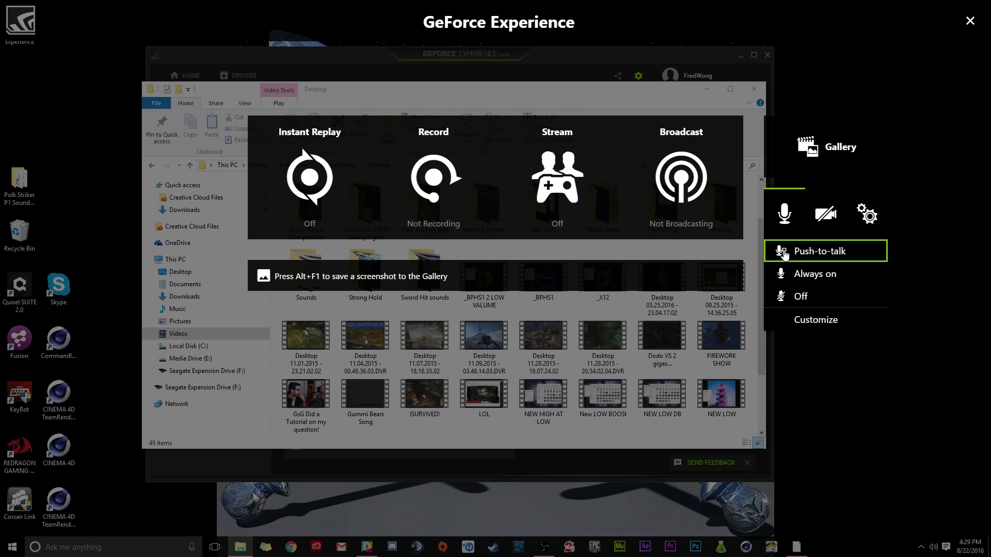
left_click(793, 276)
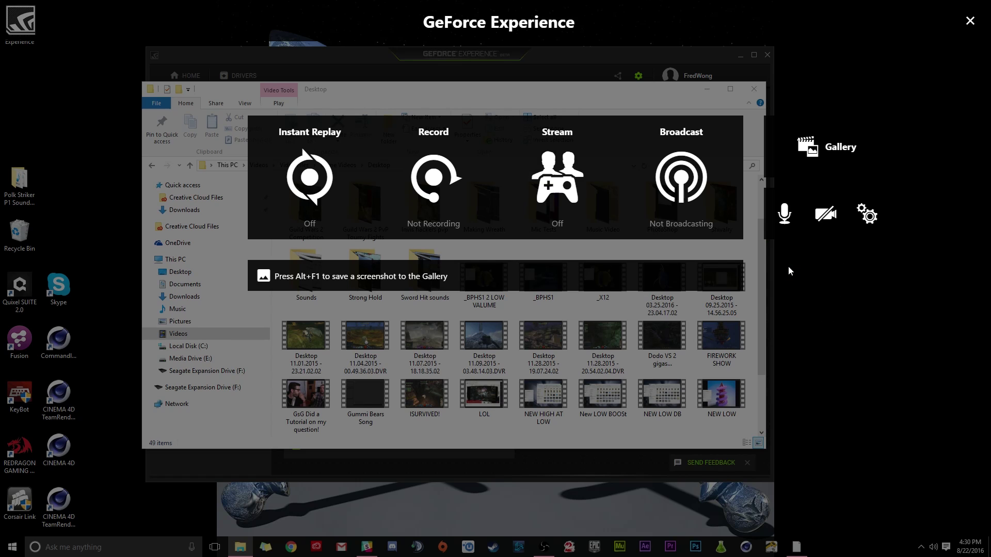
Check the push-to-talk key in the overlay's Keyboard shortcuts preferences and return to the main view
left_click(868, 214)
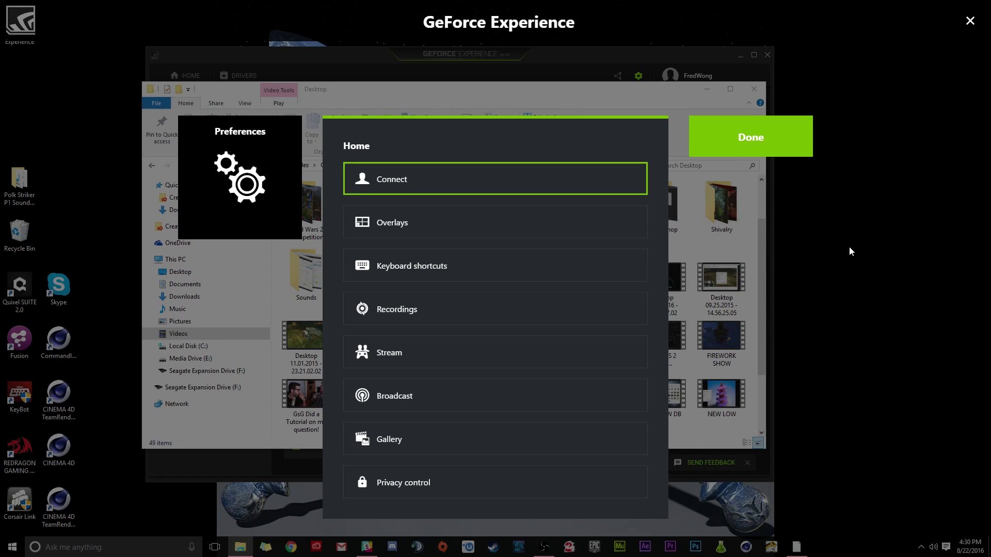
left_click(419, 262)
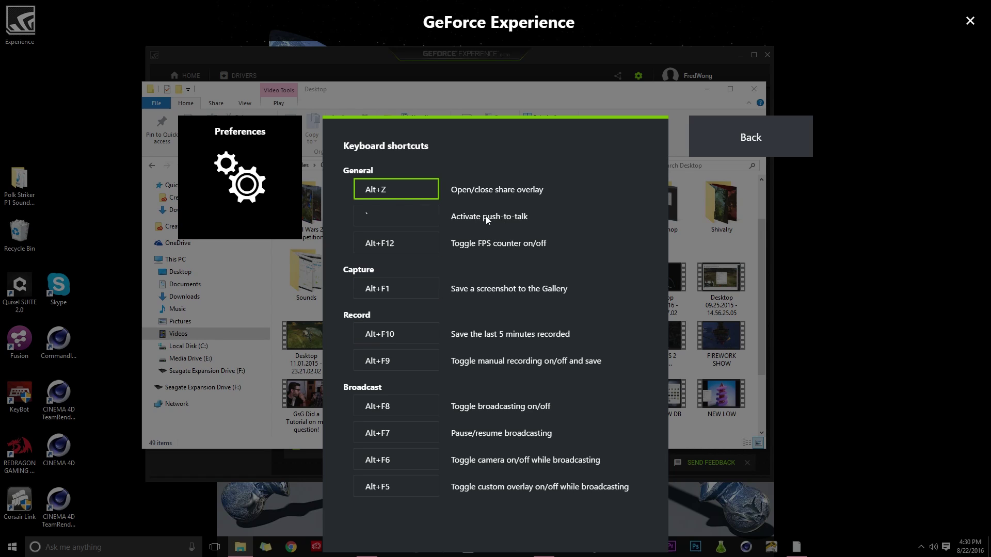
left_click(377, 213)
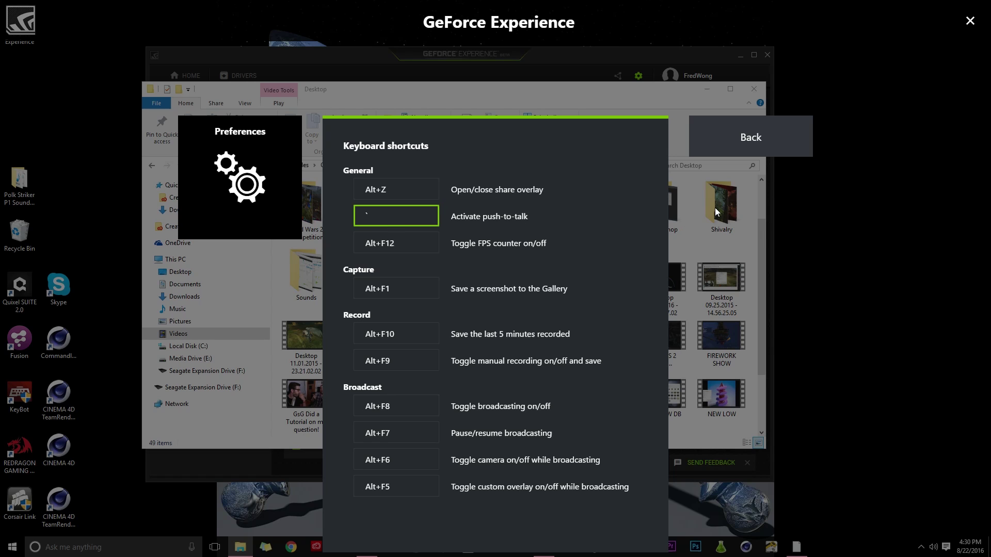
left_click(725, 147)
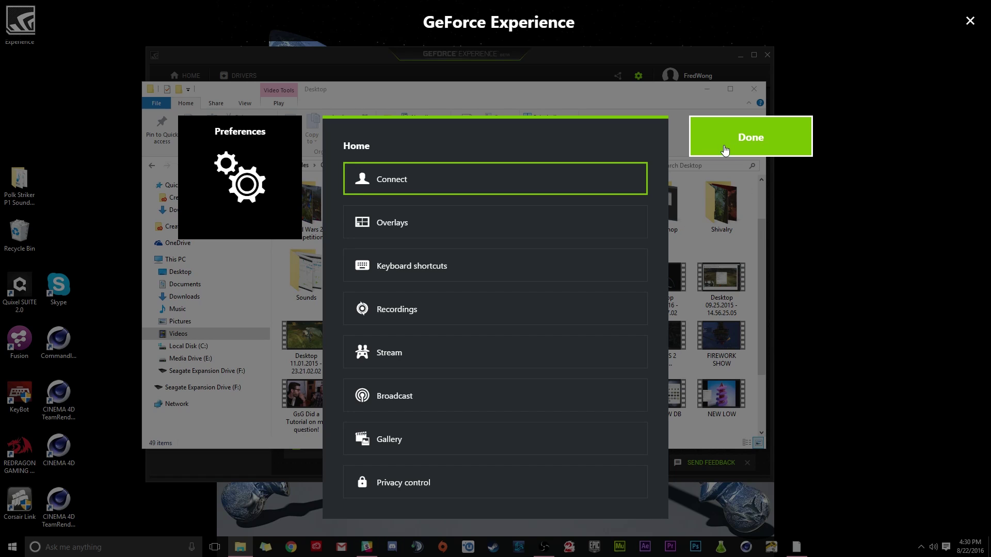
left_click(755, 146)
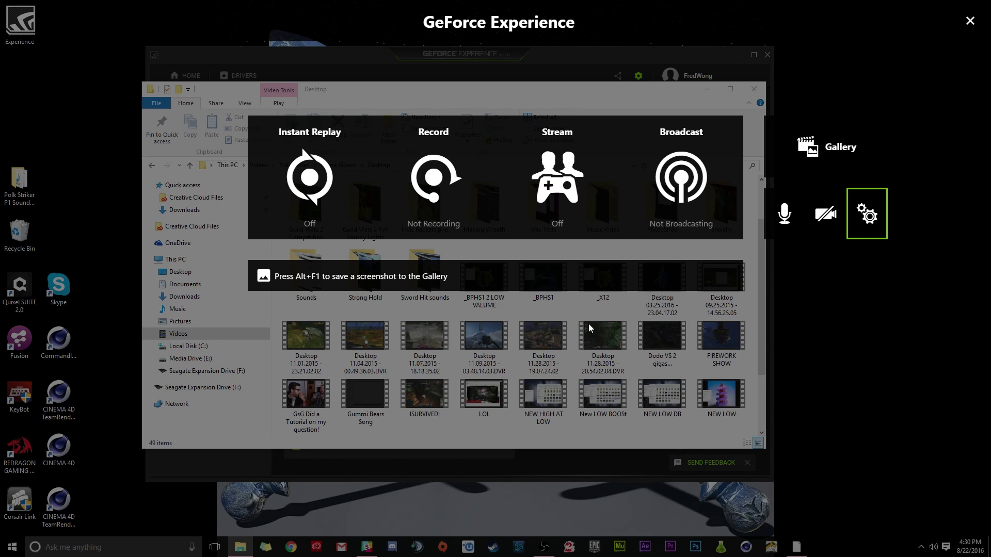
Record a short desktop clip with the overlay's Record function, and stop and save it
left_click(431, 181)
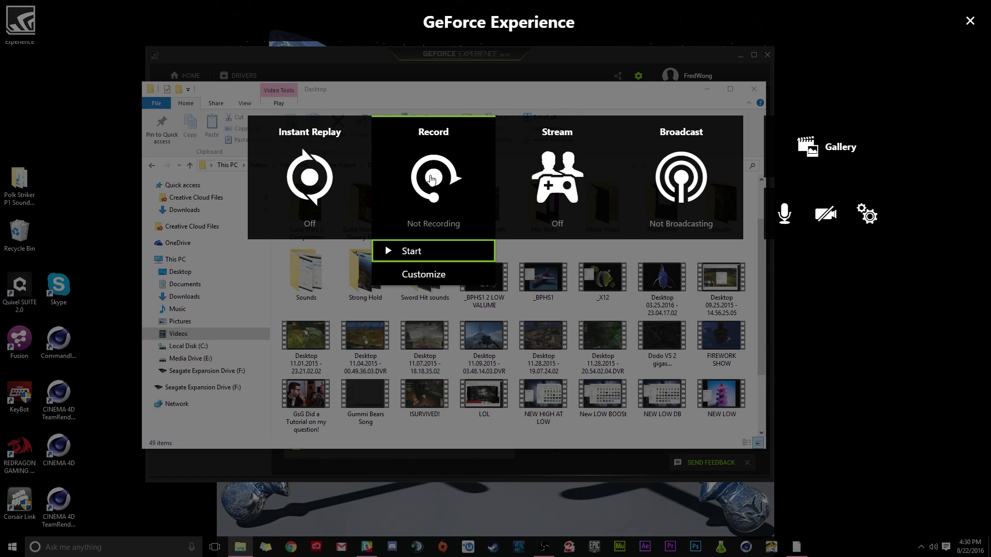
left_click(416, 250)
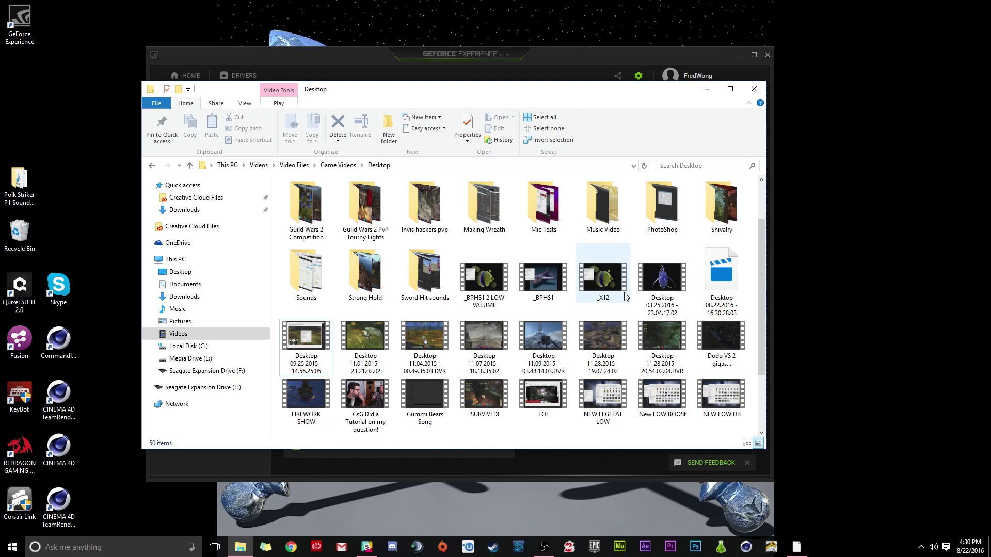
key("alt+z")
left_click(431, 175)
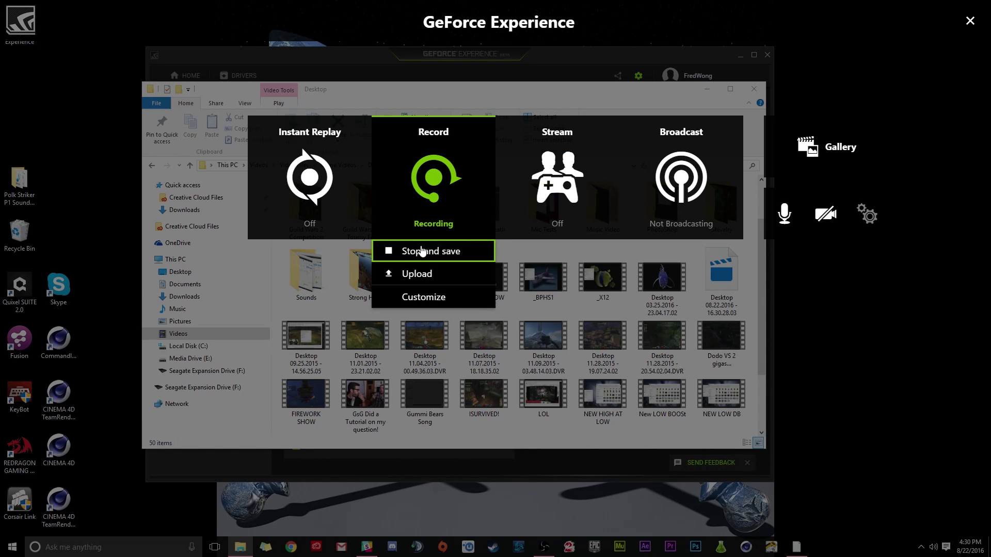
left_click(395, 312)
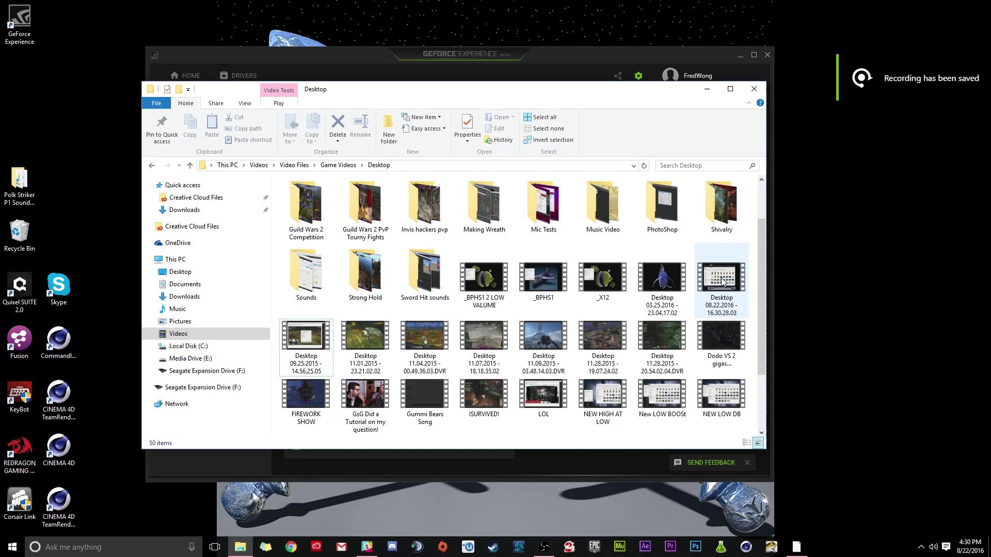
Play the Desktop 08.22.2016 - 16.30.28.03 recording from the Desktop folder with the player's sound unmuted
double_click(721, 282)
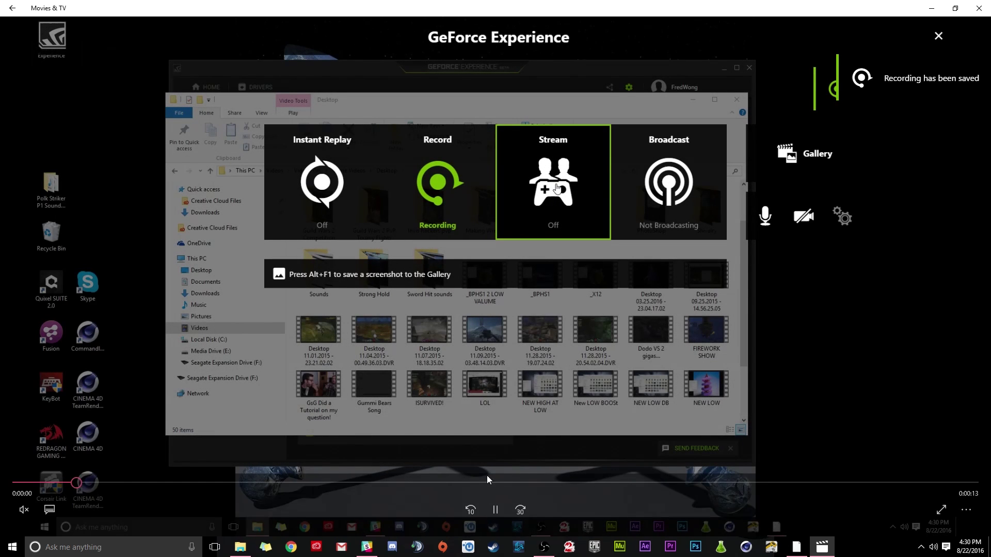
left_click(26, 510)
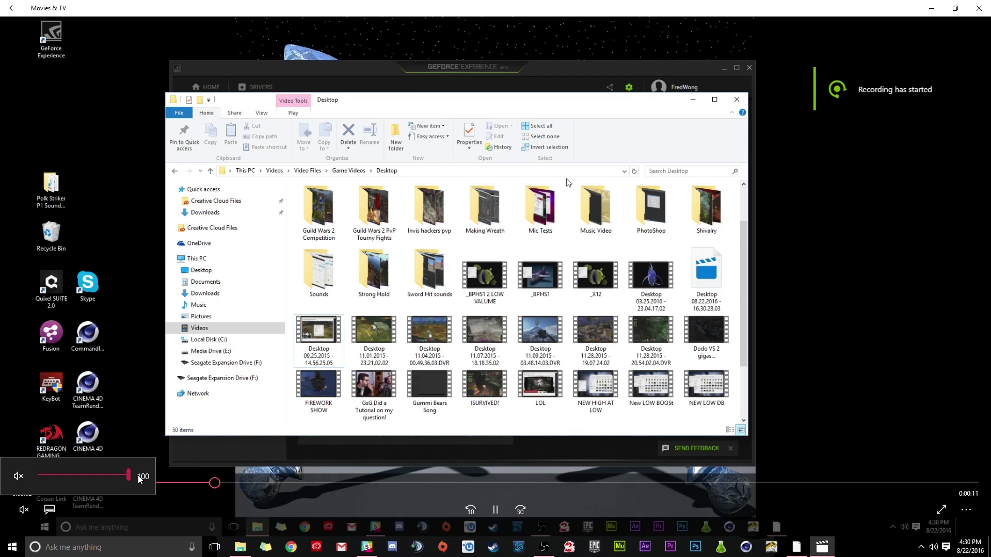
left_click(36, 481)
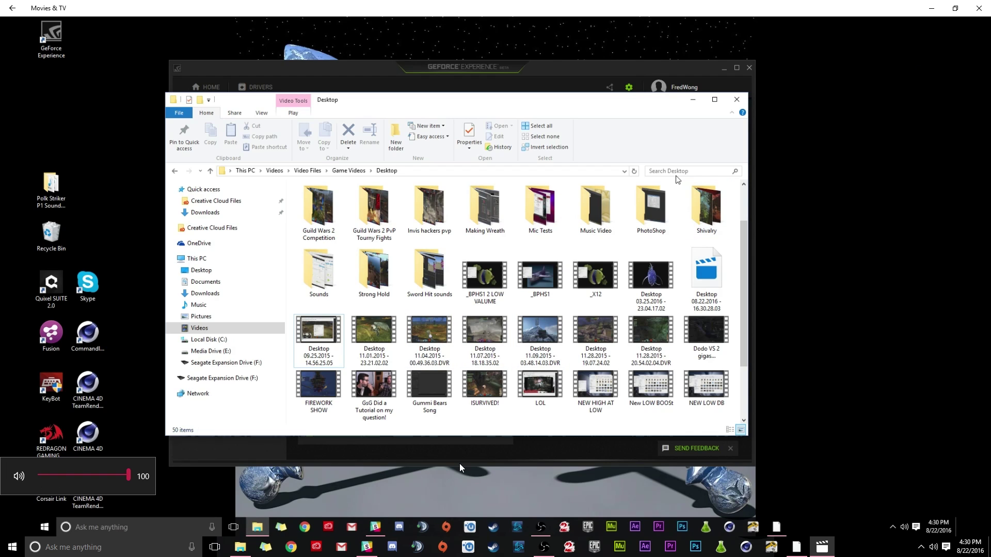
left_click(373, 476)
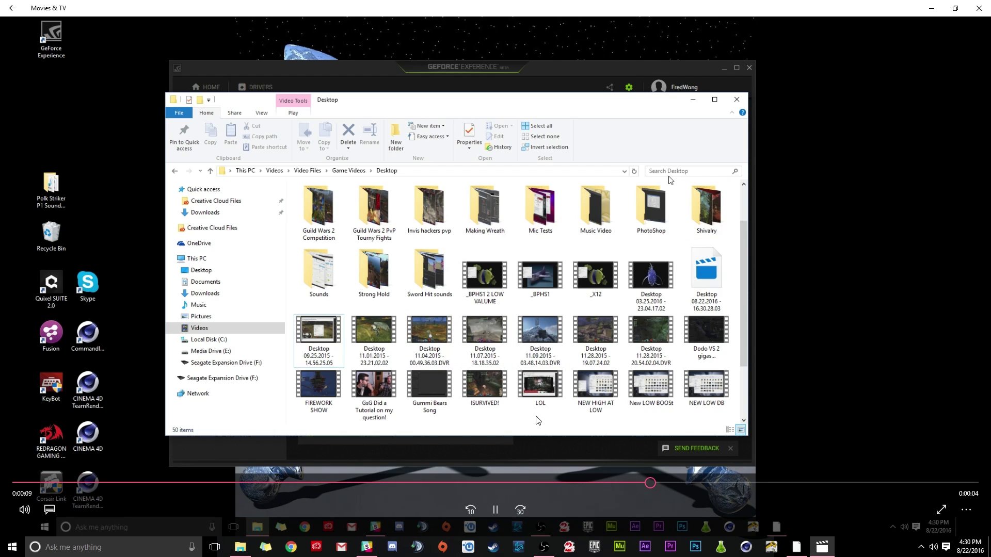
Rewind the recording to the start, replay it full screen with sound on, and close the player
left_click_drag(703, 485, 46, 477)
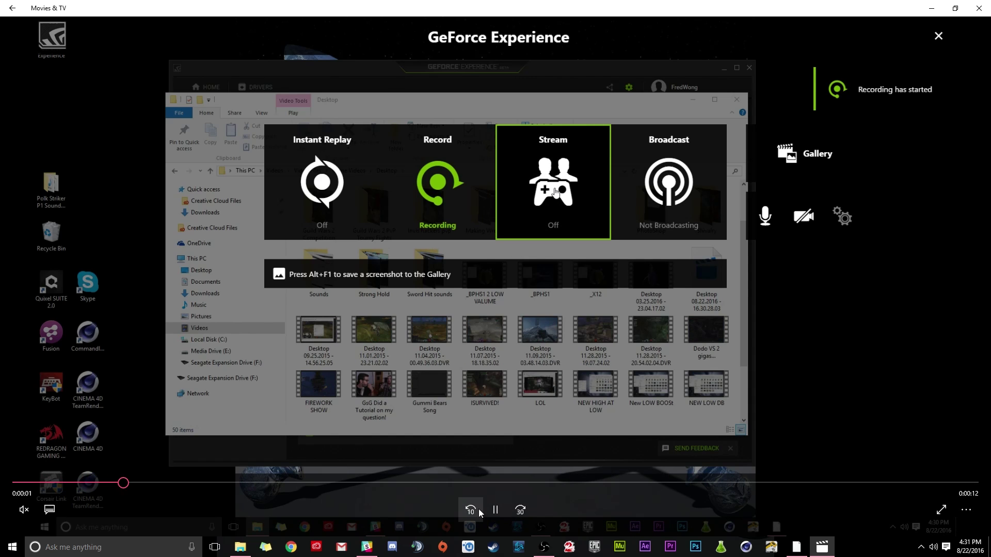
left_click(495, 510)
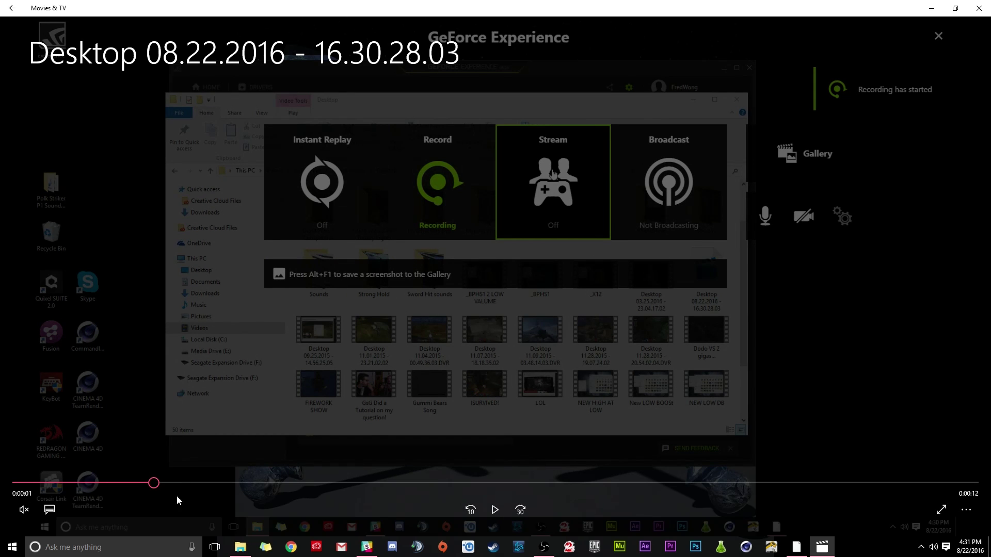
left_click_drag(153, 483, 17, 473)
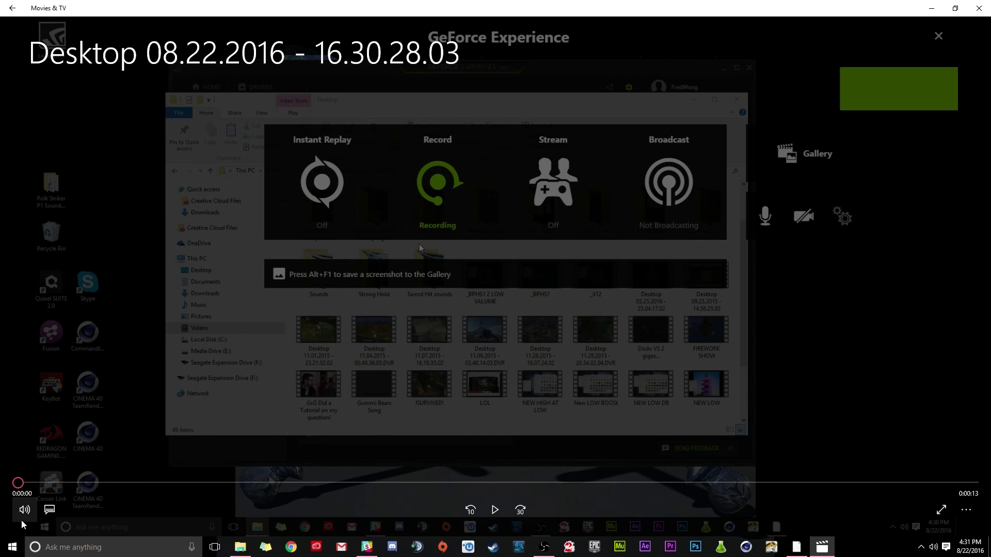
left_click(25, 510)
left_click(19, 476)
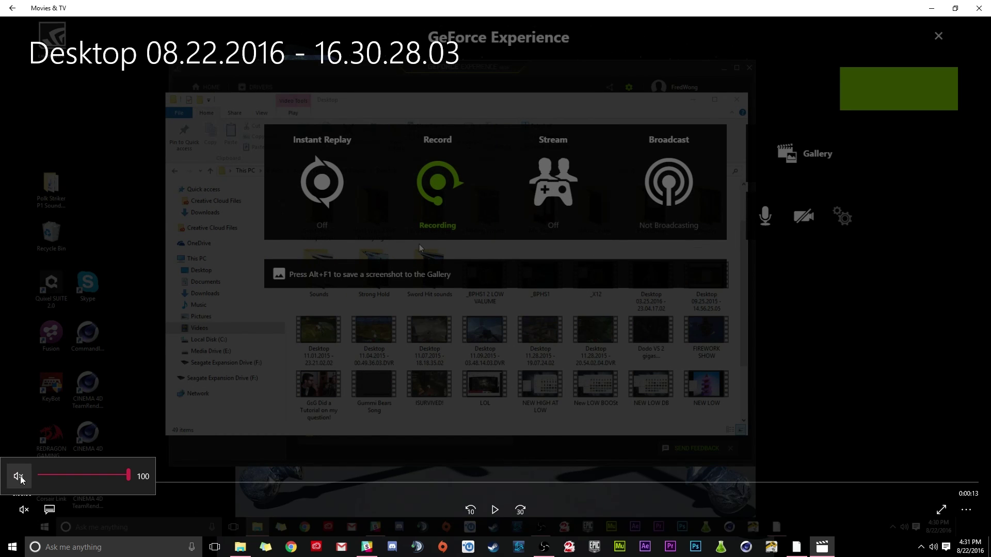
left_click(18, 476)
left_click(494, 510)
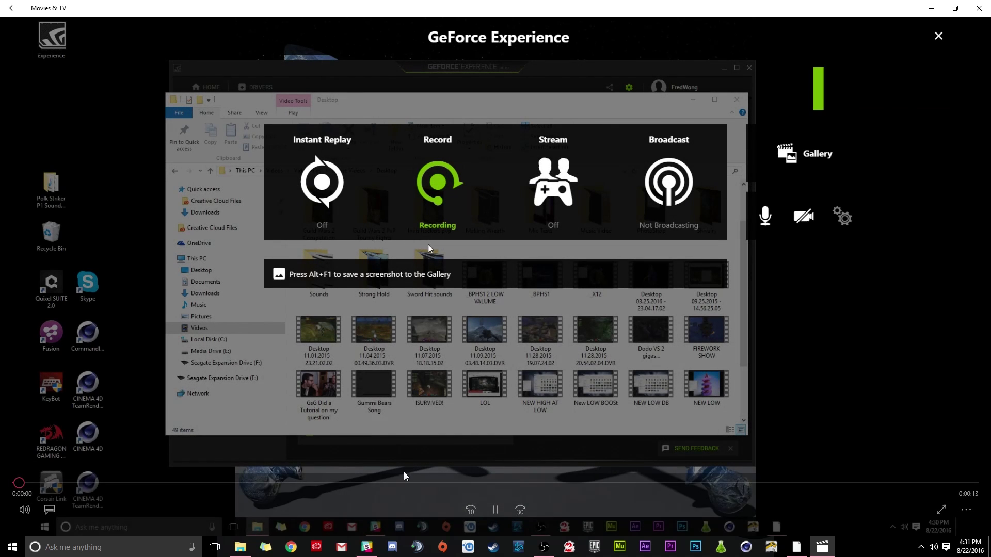
double_click(404, 476)
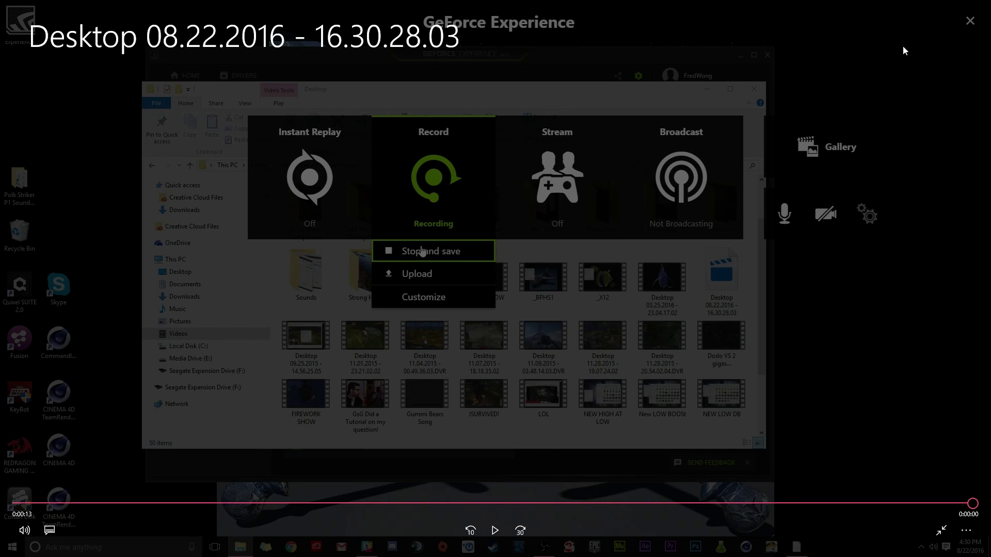
key("Escape")
left_click(979, 8)
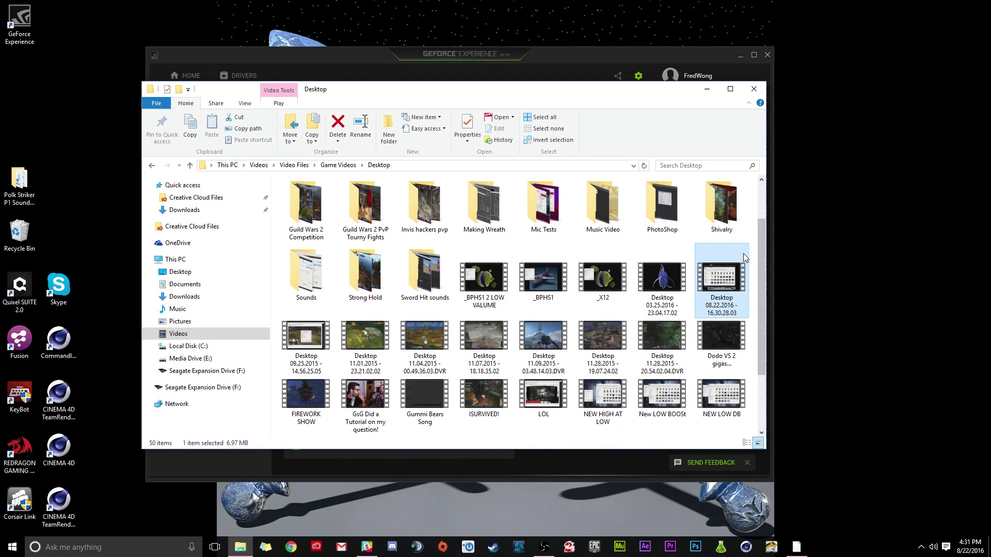
Check the file details of the Desktop 08.22.2016 - 16.30.28.03 recording and look through the Desktop folder's videos
mouse_move(719, 247)
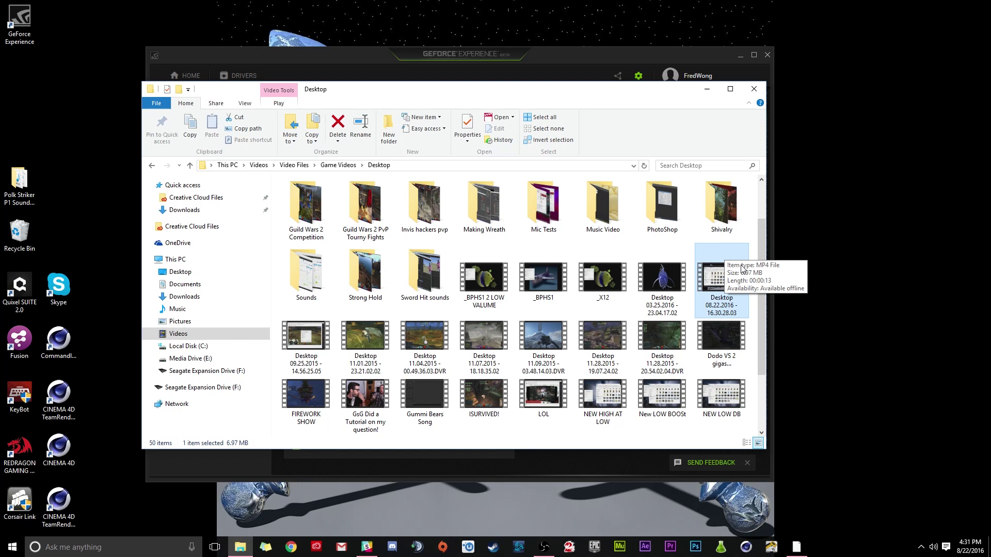
key("alt+Tab")
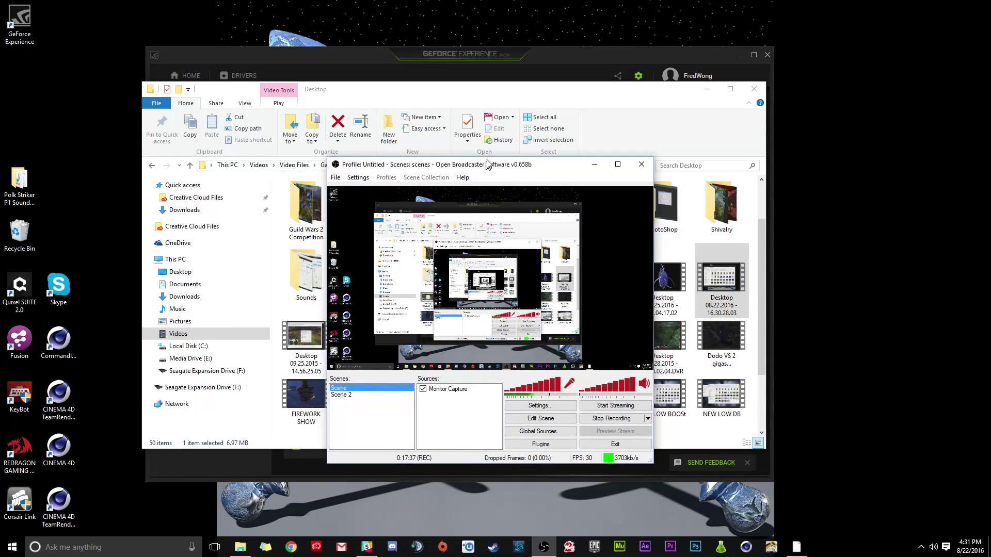
key("super+Down")
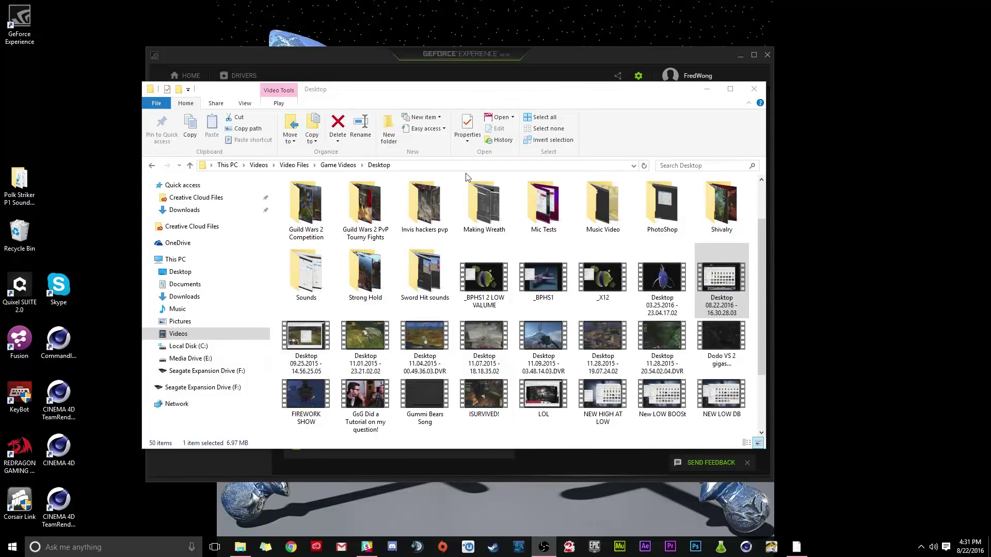
left_click(736, 283)
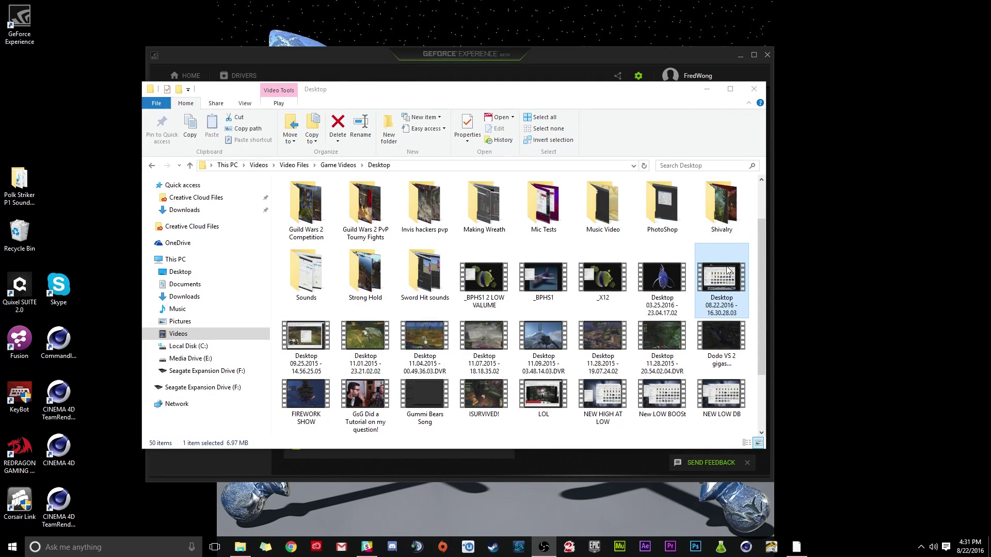
scroll(732, 276, "down", 3)
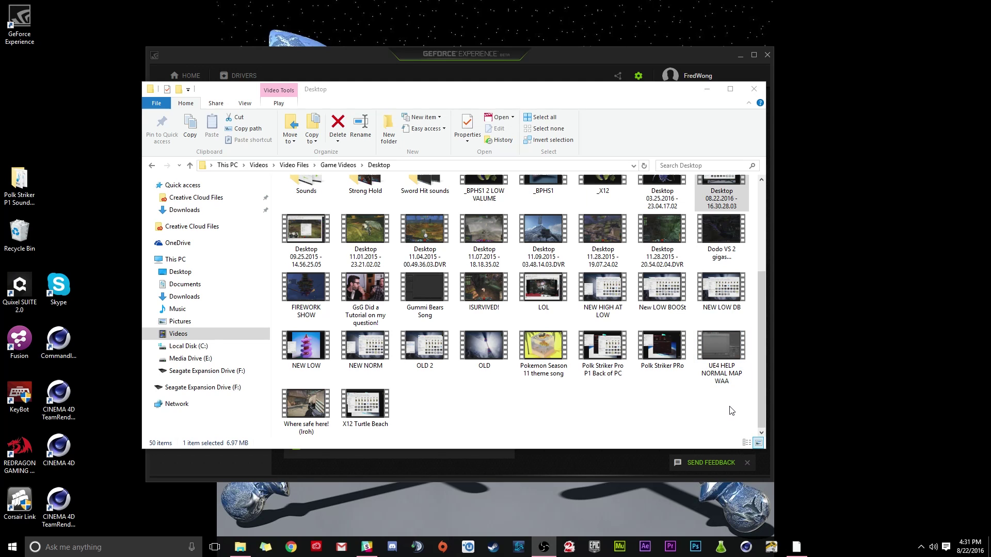
scroll(727, 408, "up", 3)
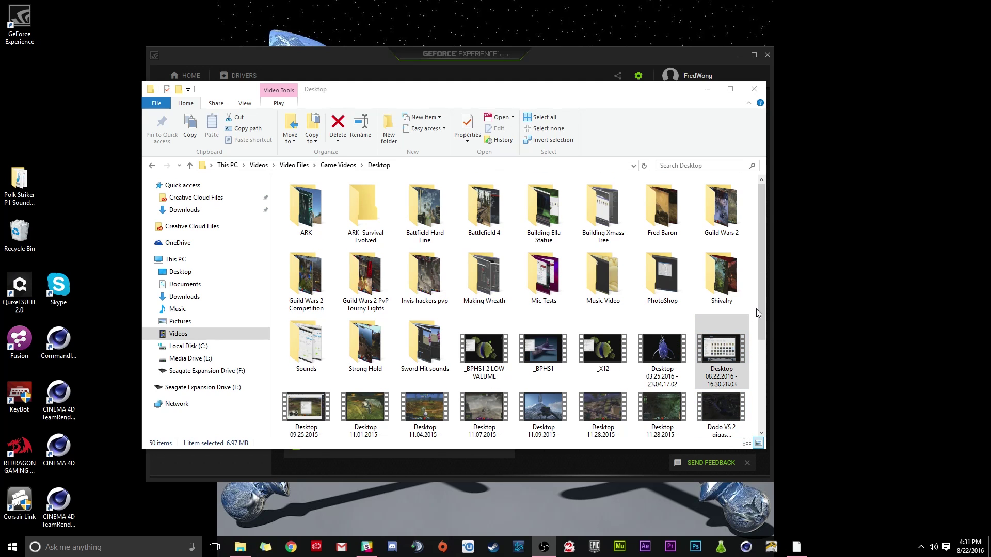
scroll(752, 310, "down", 3)
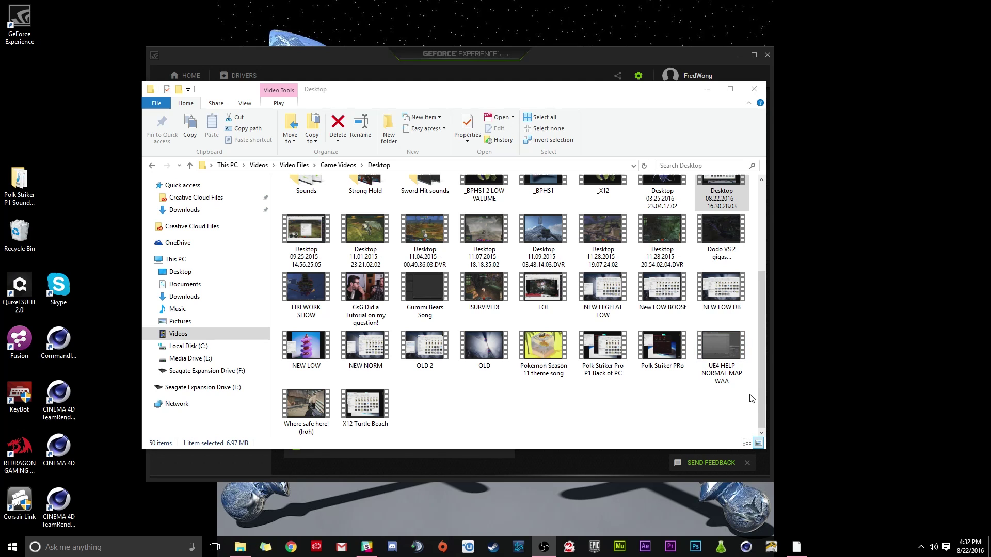
scroll(752, 394, "up", 3)
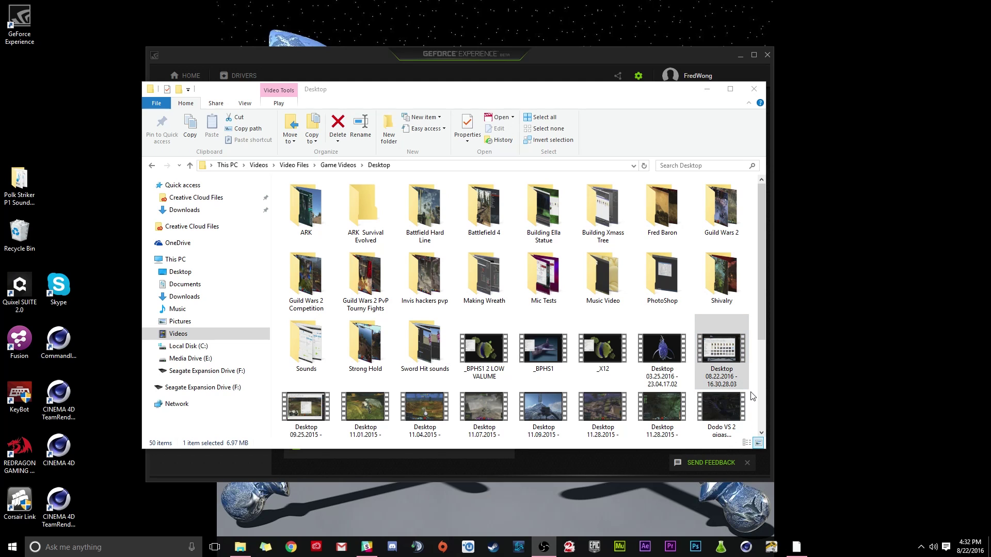
scroll(751, 396, "down", 3)
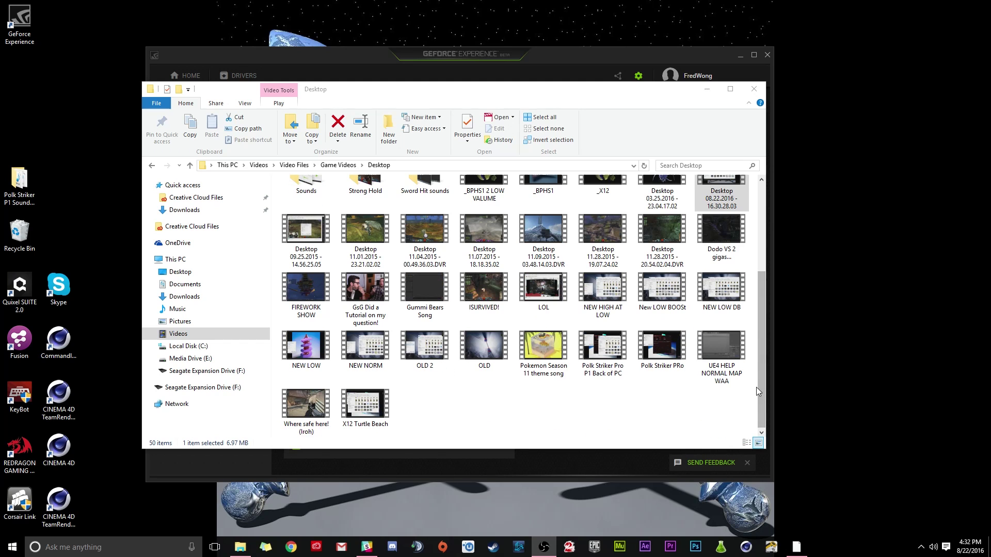
scroll(752, 397, "up", 3)
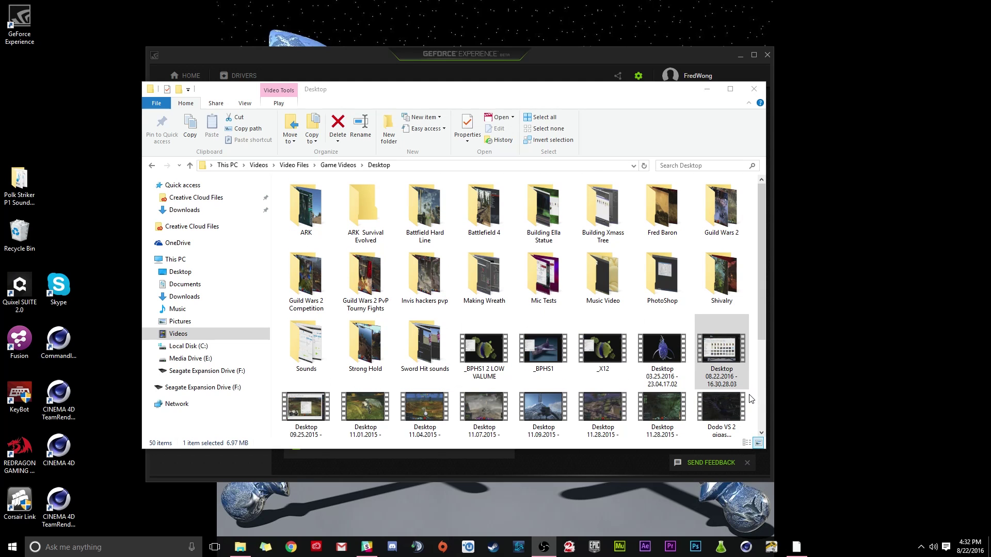
Bring the GeForce Experience settings window forward, check the recording status in Open Broadcaster Software, and return to the settings
left_click(535, 55)
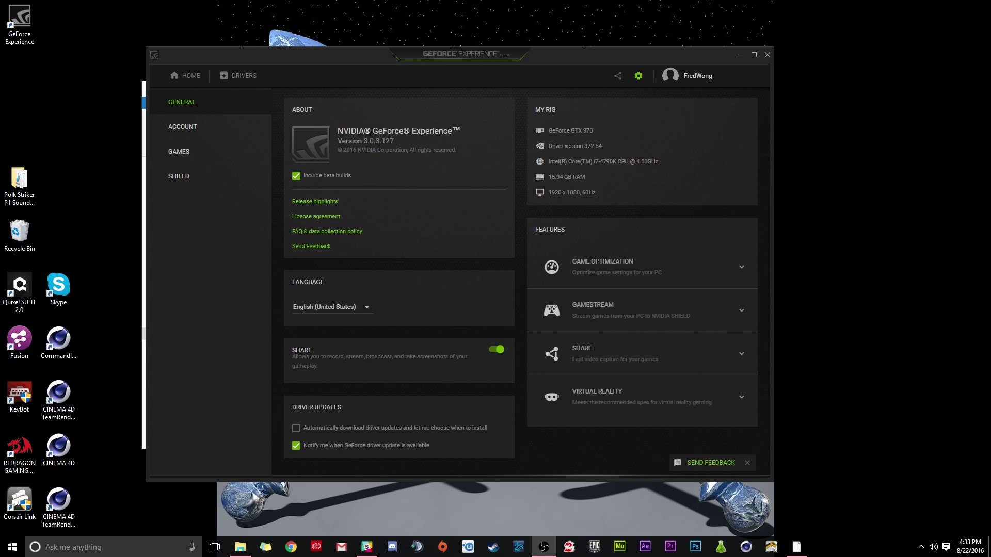
left_click(544, 547)
left_click_drag(208, 211, 470, 85)
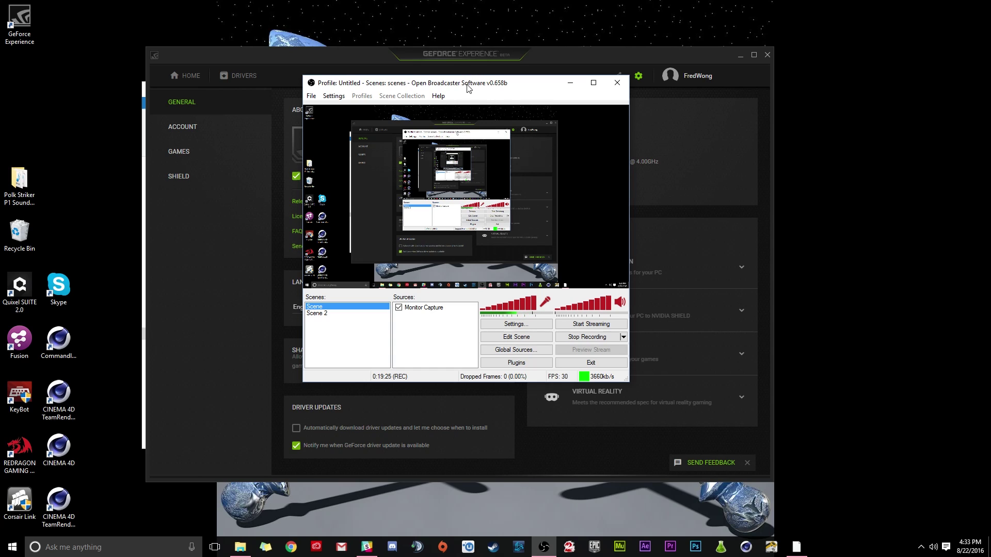
left_click_drag(464, 85, 337, 151)
key("alt+Tab")
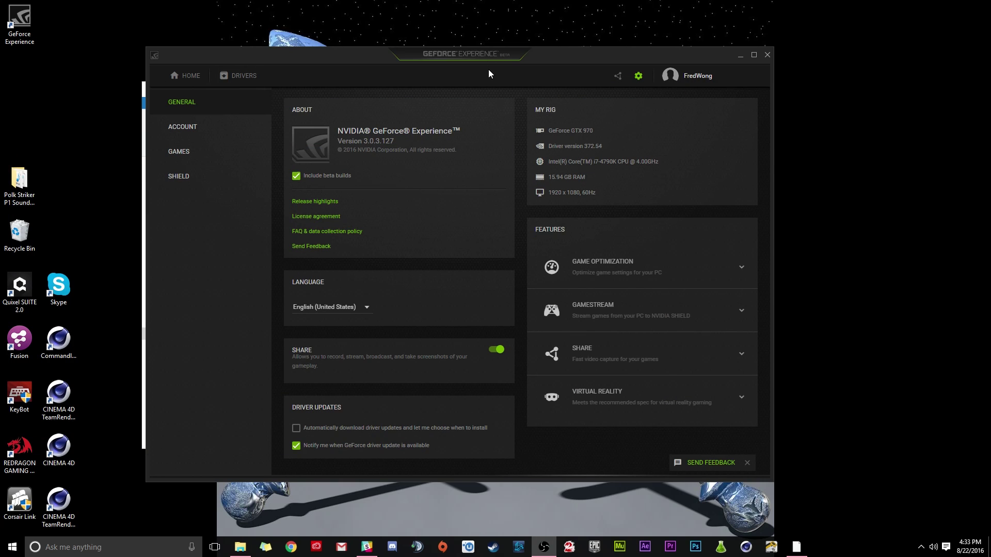
left_click_drag(466, 56, 461, 61)
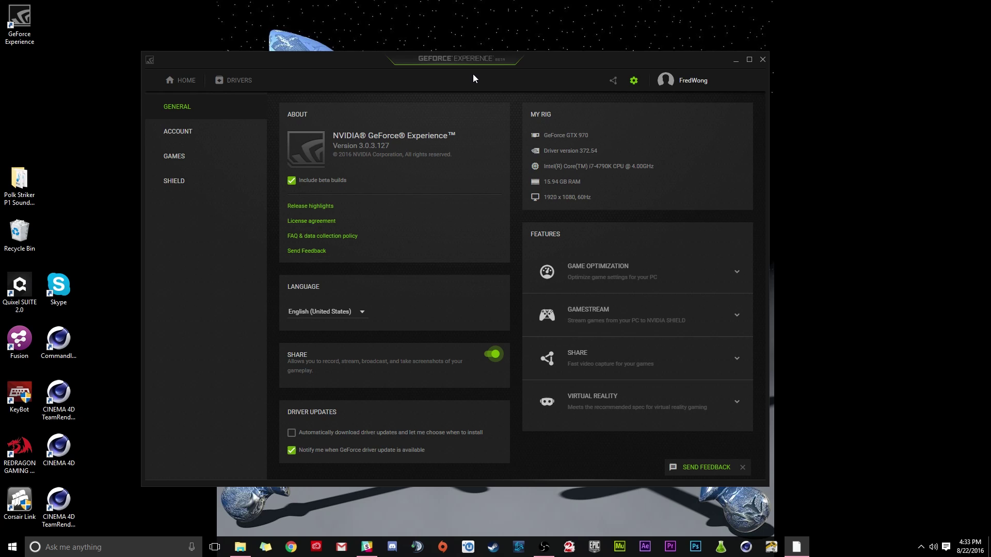
left_click_drag(453, 61, 451, 63)
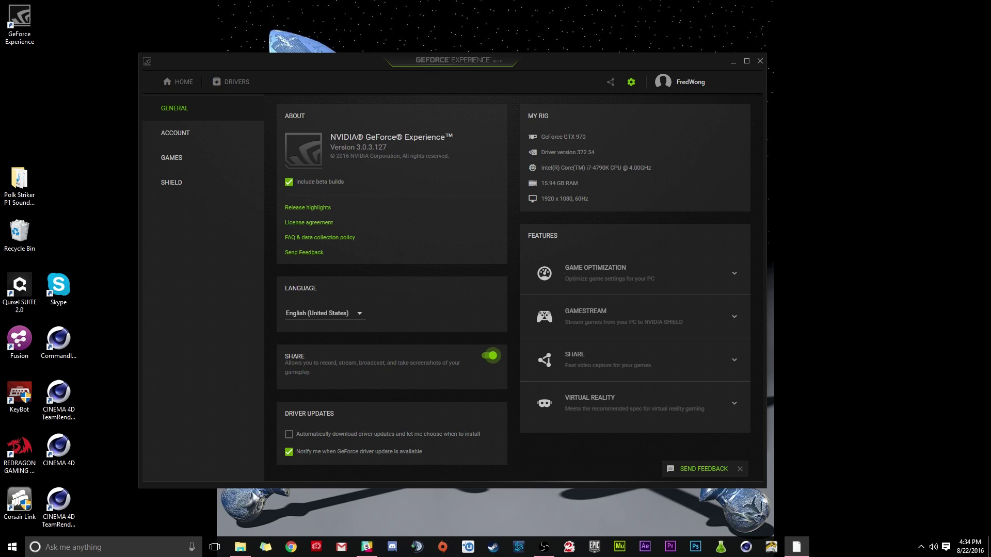
key("alt+Tab")
left_click_drag(518, 144, 406, 136)
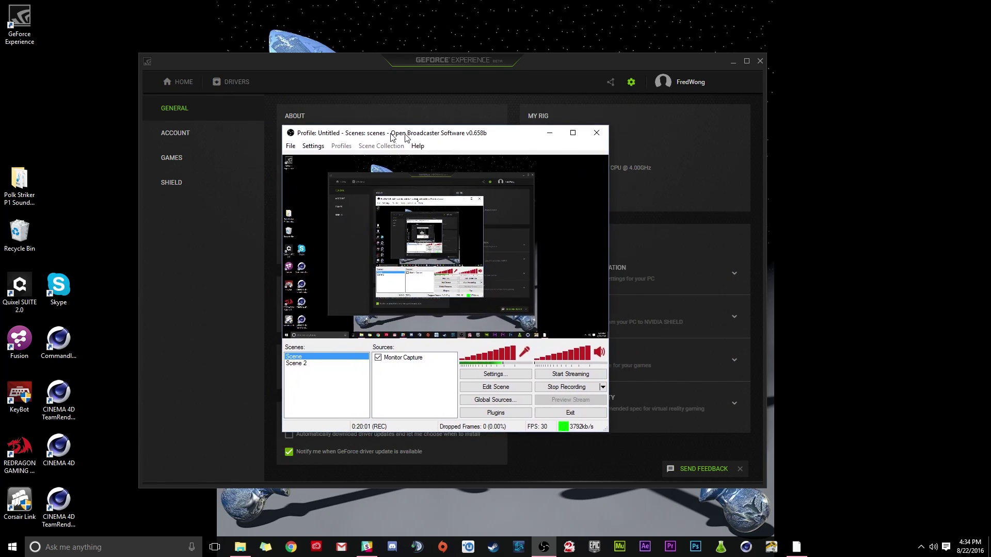
key("alt+Tab")
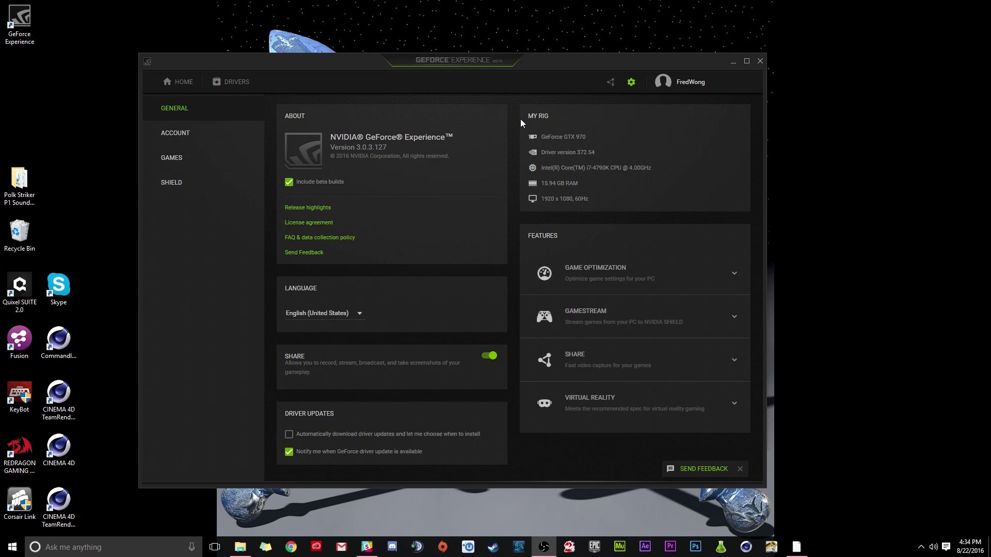